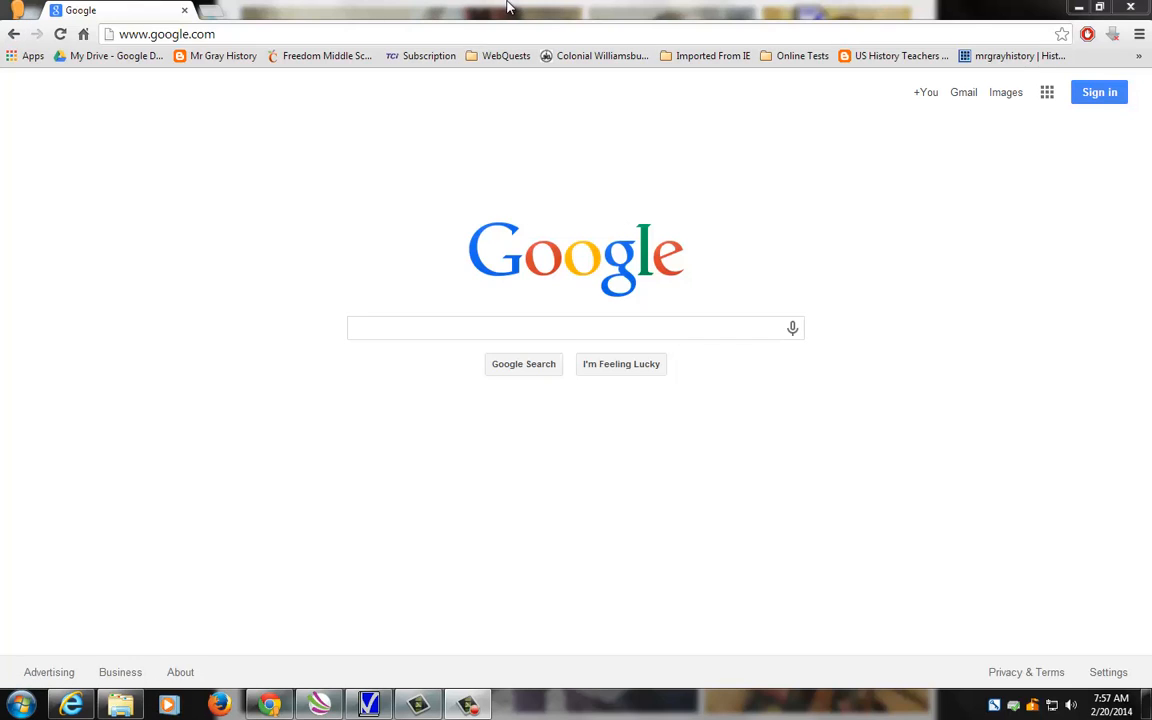
Sign in to the Google account by entering the account password
{"action": "left_click", "coordinate": [1102, 96]}
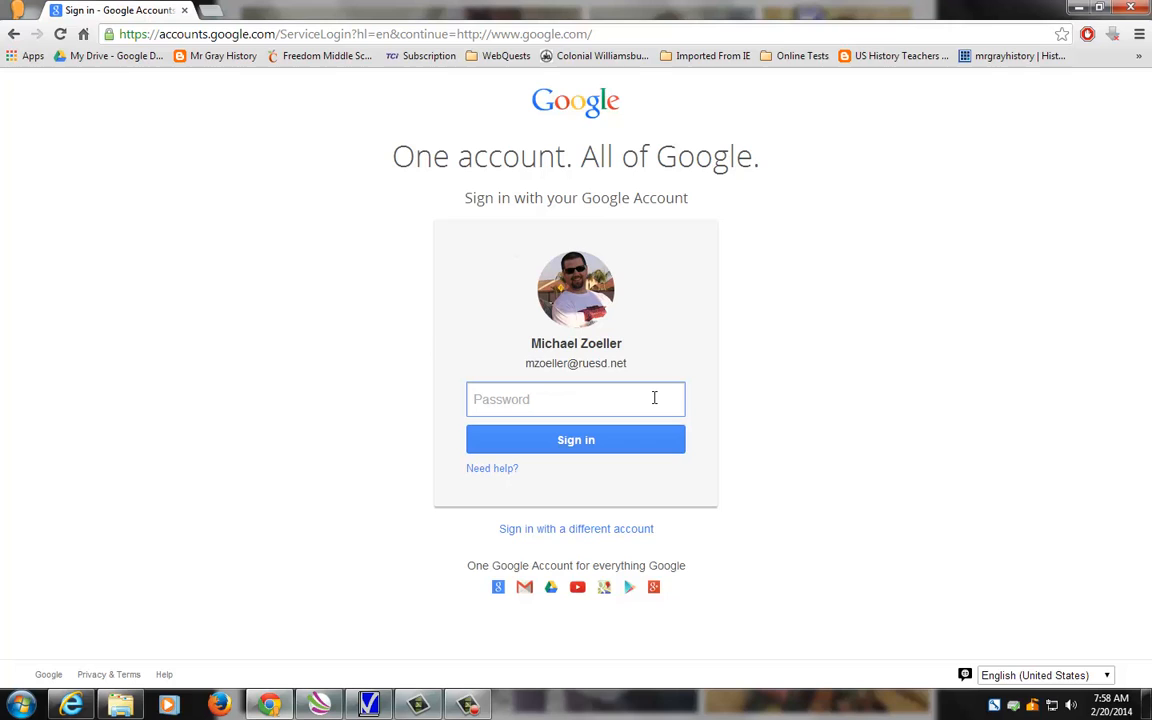
{"action": "type", "text": "••"}
{"action": "key", "text": "Return"}
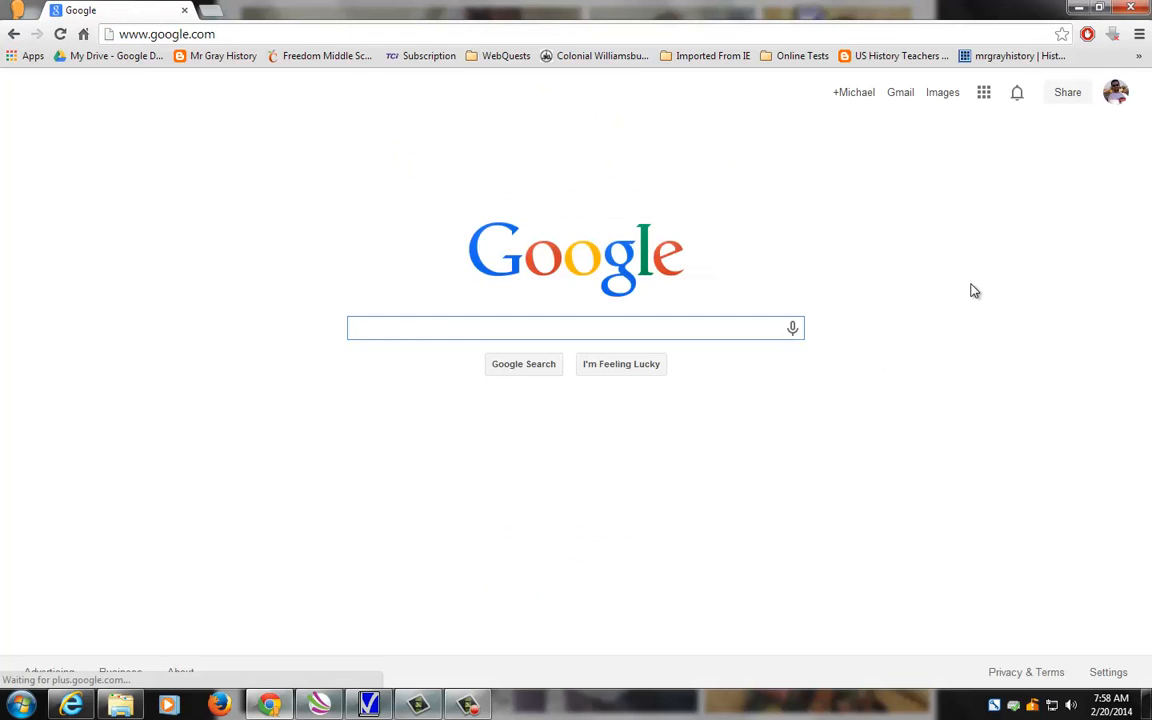
Open Google Drive and go to the Unit 5 folder in My Drive
{"action": "left_click", "coordinate": [985, 96]}
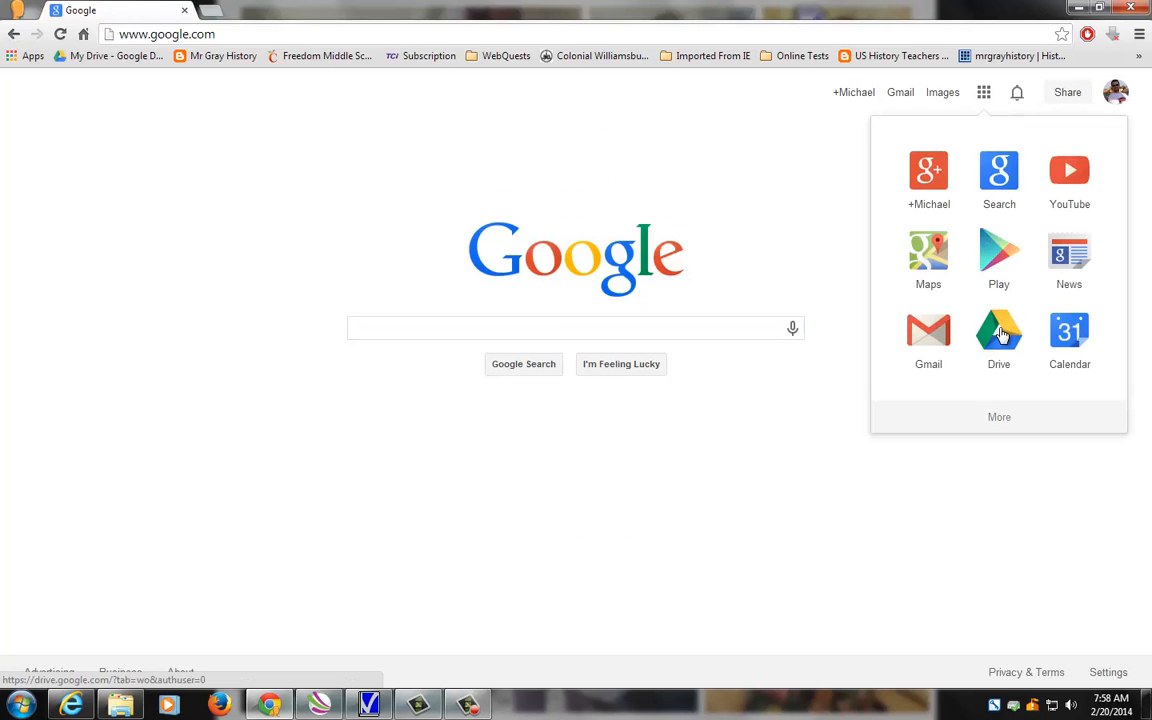
{"action": "left_click", "coordinate": [1001, 336]}
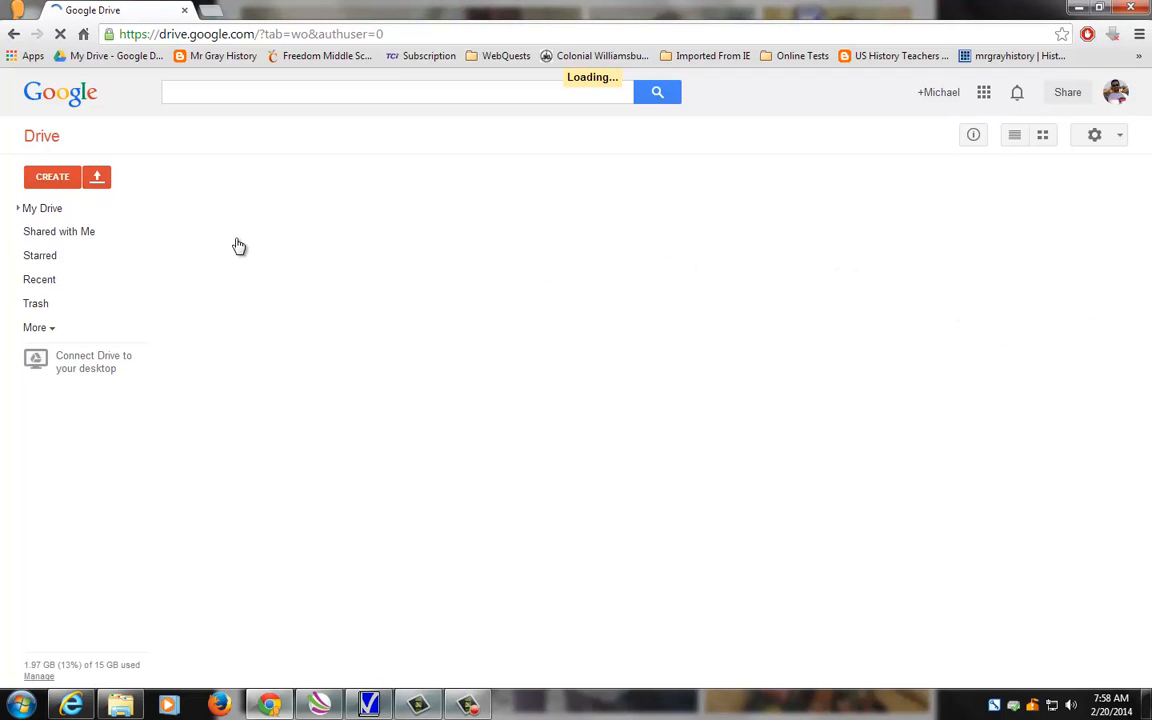
{"action": "left_click", "coordinate": [15, 198]}
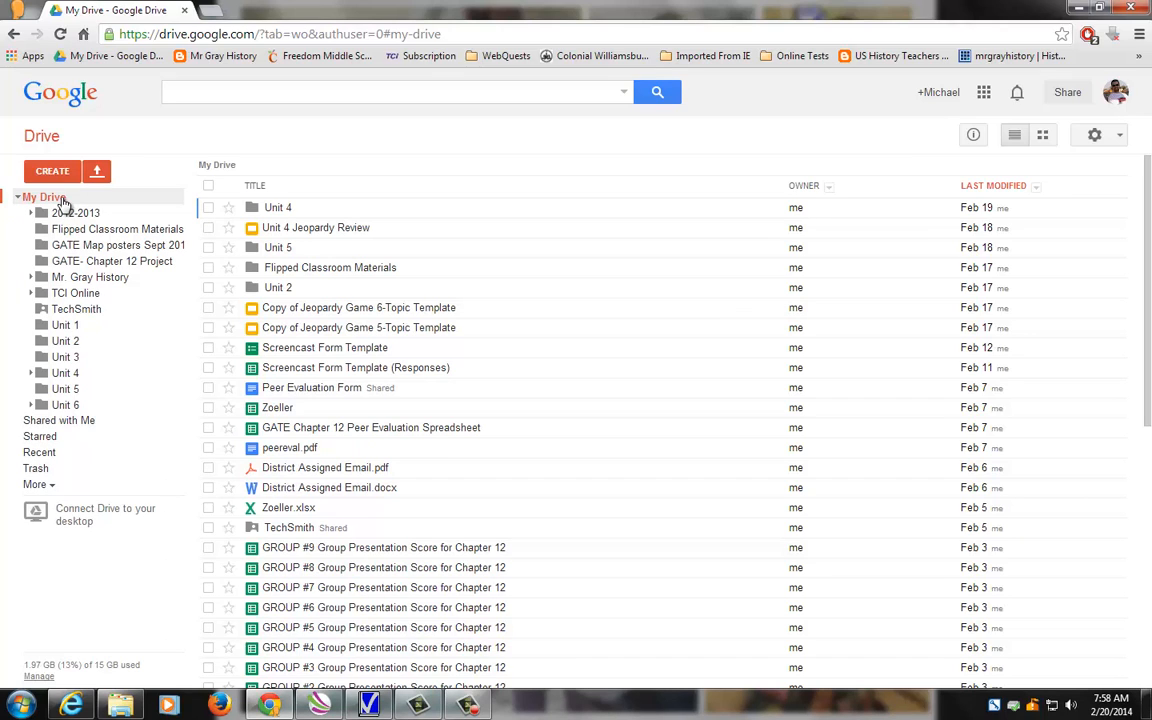
{"action": "left_click", "coordinate": [64, 392]}
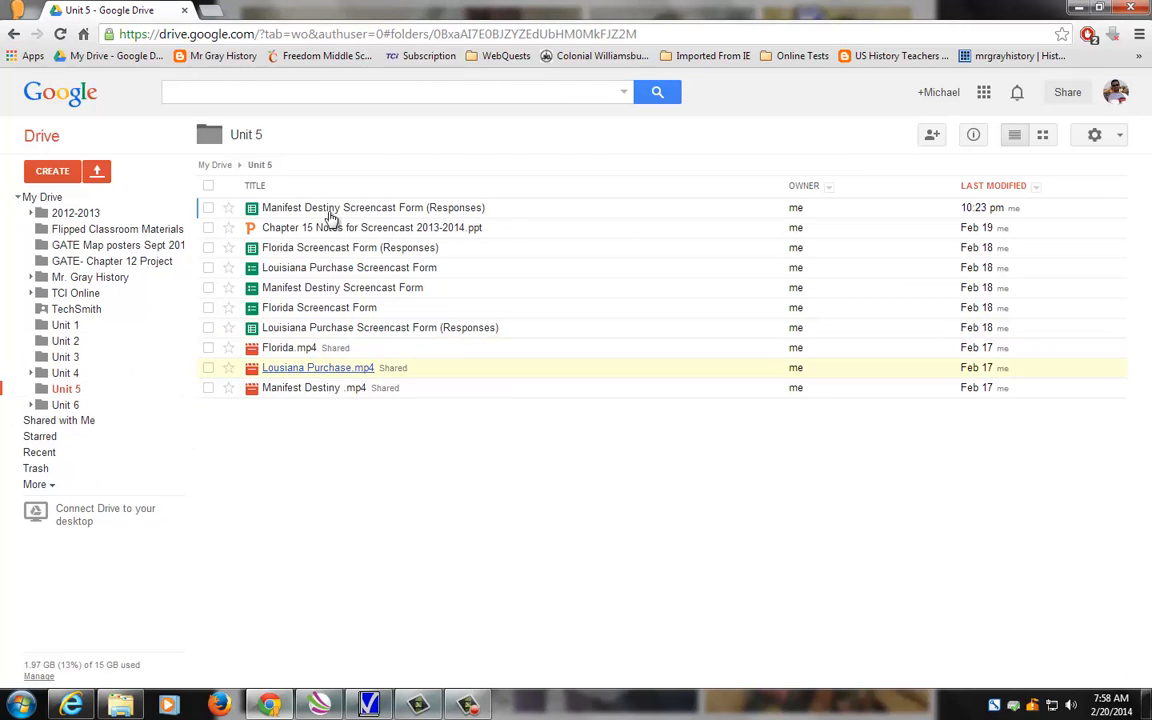
Create a new form in the Unit 5 folder titled "Test Form" with the Books Classic theme
{"action": "left_click", "coordinate": [56, 173]}
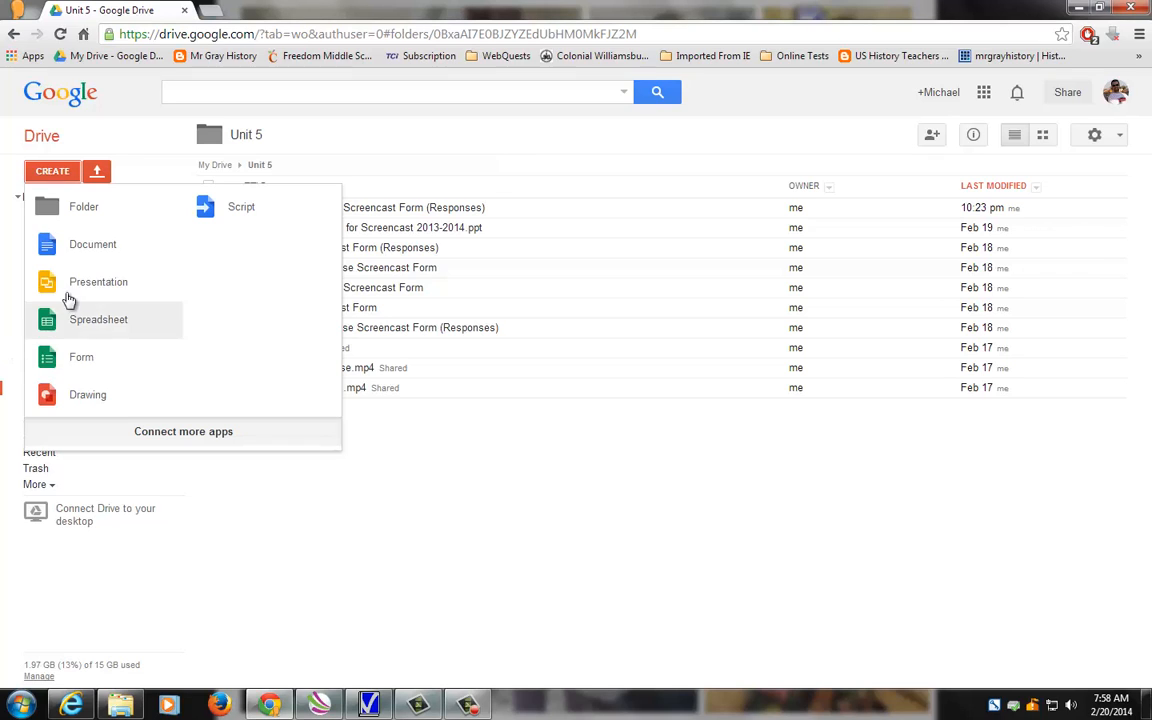
{"action": "left_click", "coordinate": [82, 358]}
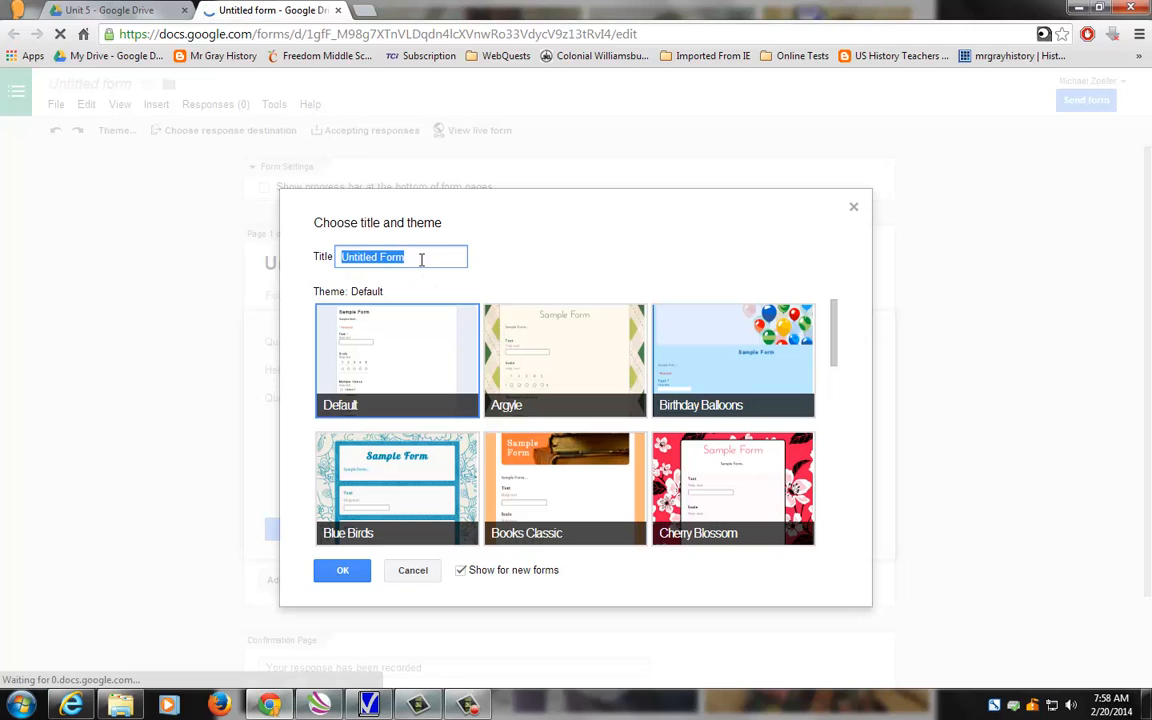
{"action": "type", "text": "Test"}
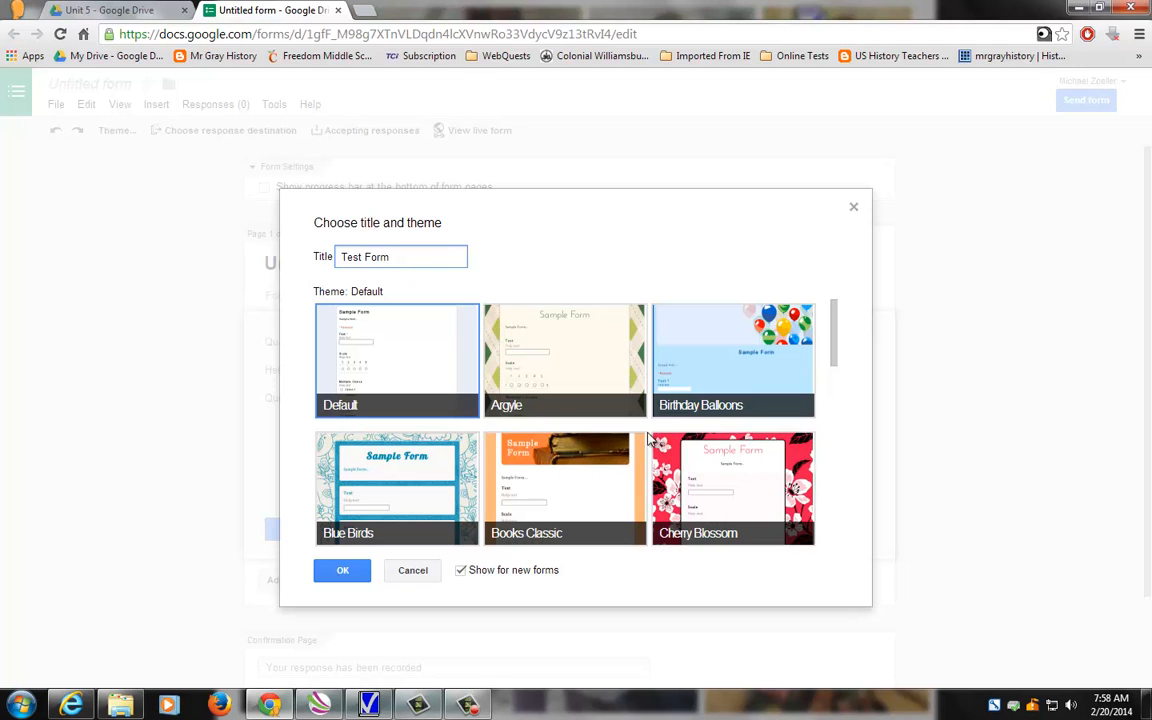
{"action": "scroll", "coordinate": [633, 430], "scroll_direction": "down", "scroll_amount": 2}
{"action": "scroll", "coordinate": [569, 400], "scroll_direction": "up", "scroll_amount": 3}
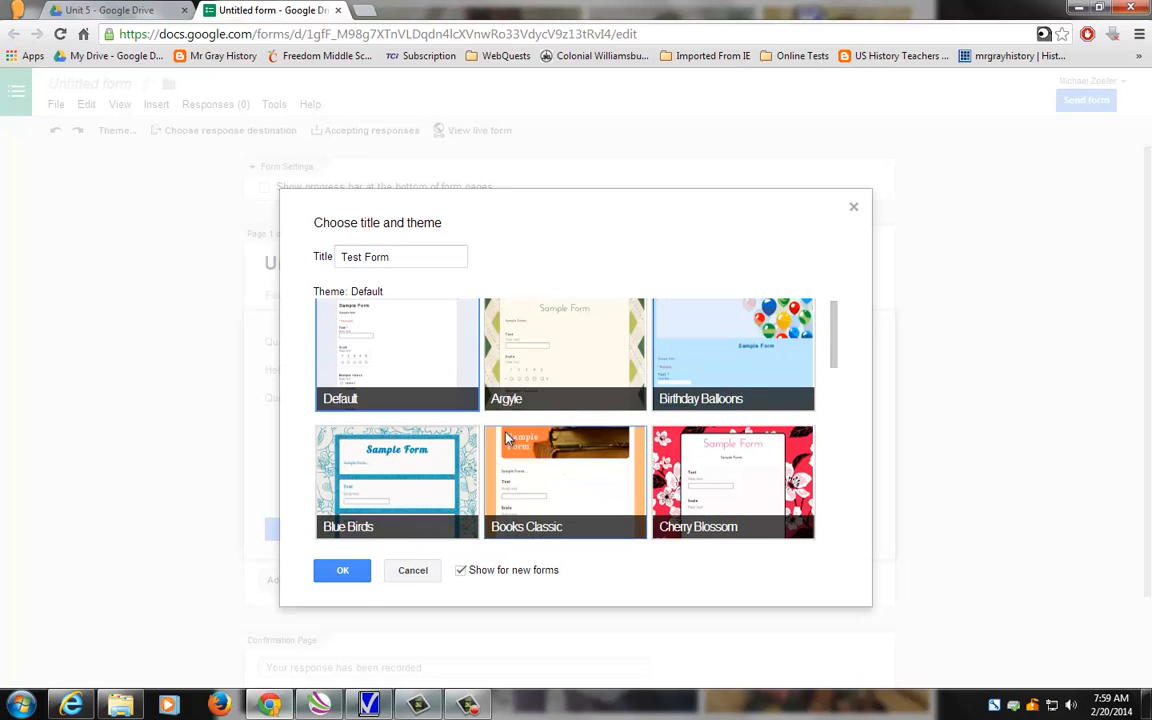
{"action": "left_click", "coordinate": [540, 497]}
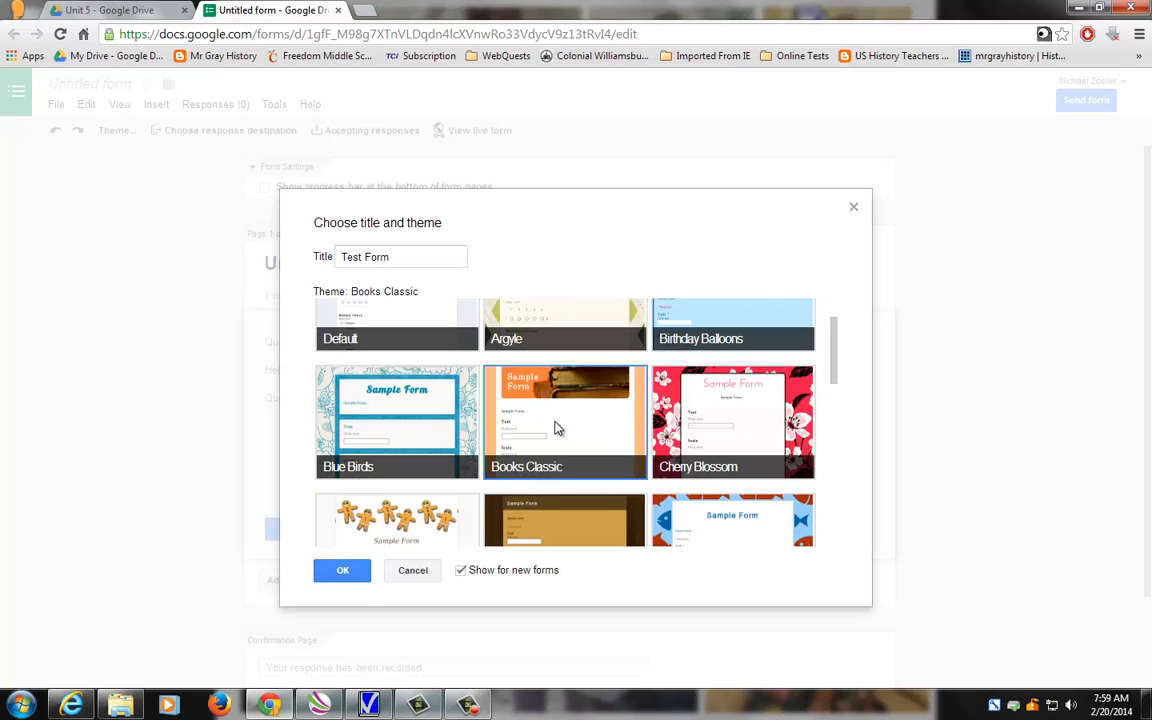
{"action": "left_click", "coordinate": [342, 572]}
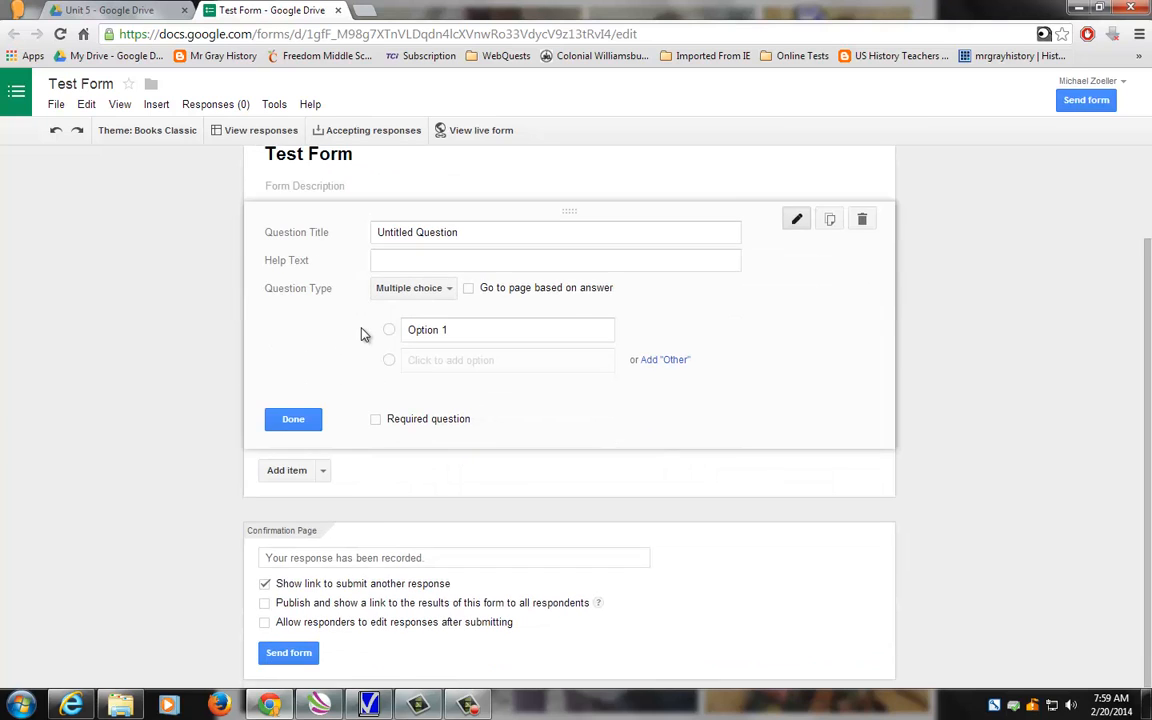
{"action": "left_click", "coordinate": [448, 370]}
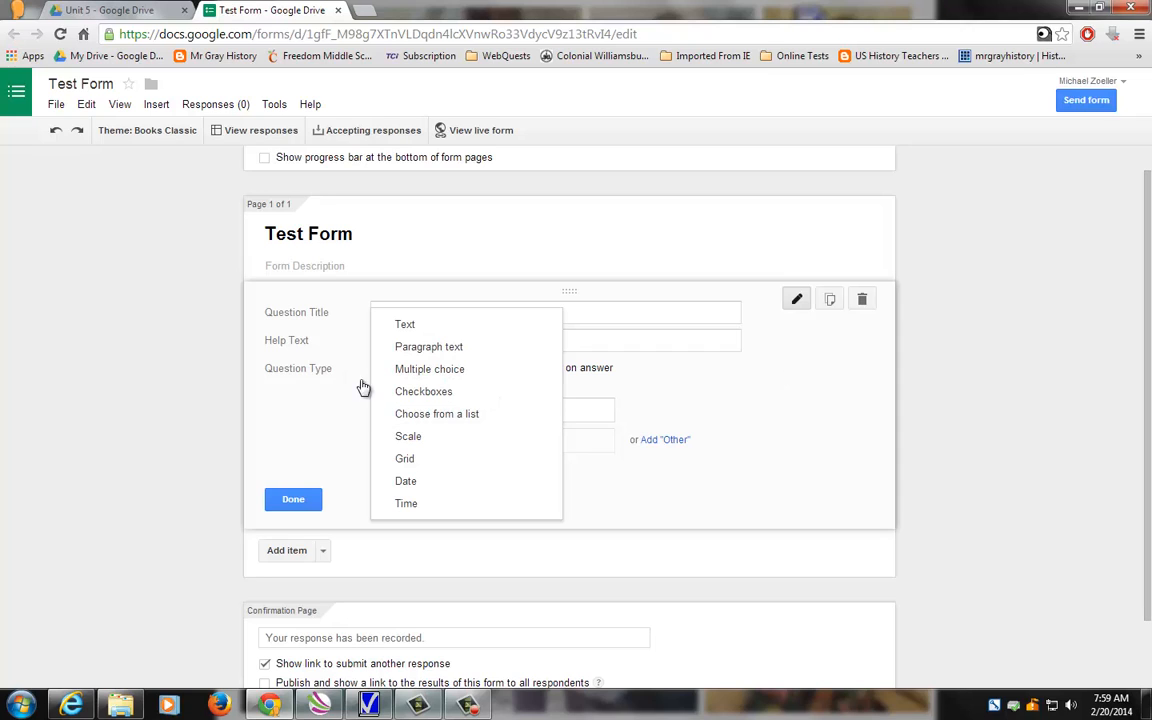
{"action": "left_click", "coordinate": [817, 390]}
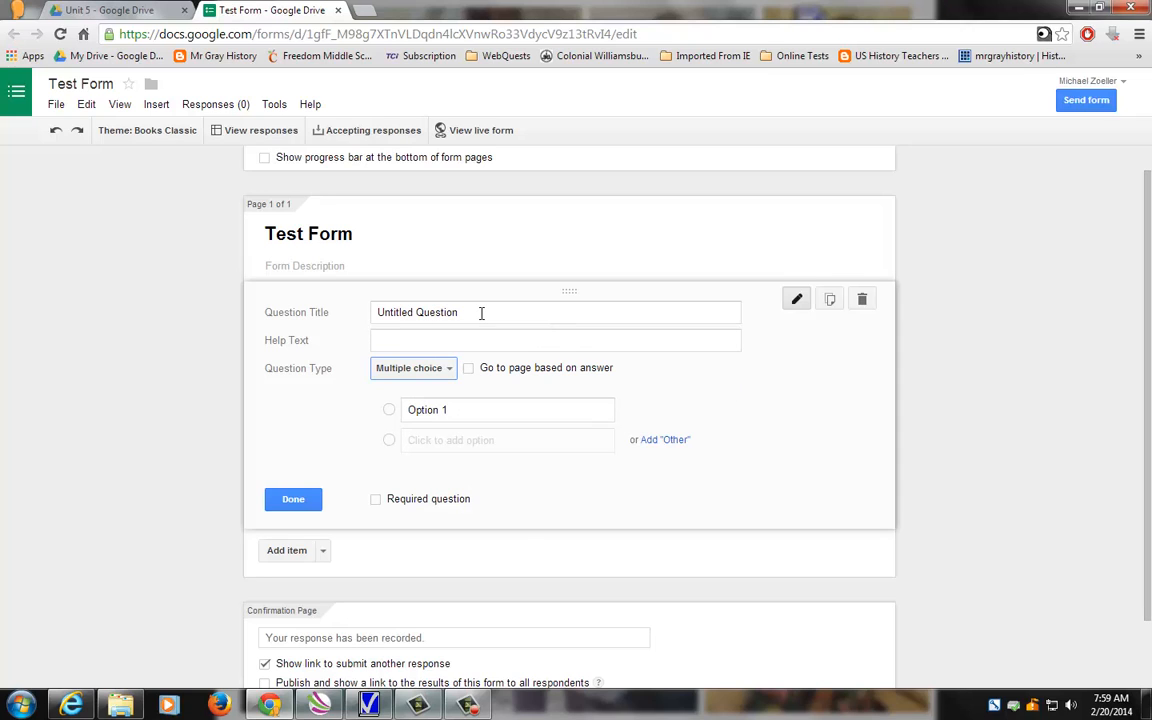
{"action": "left_click", "coordinate": [333, 234]}
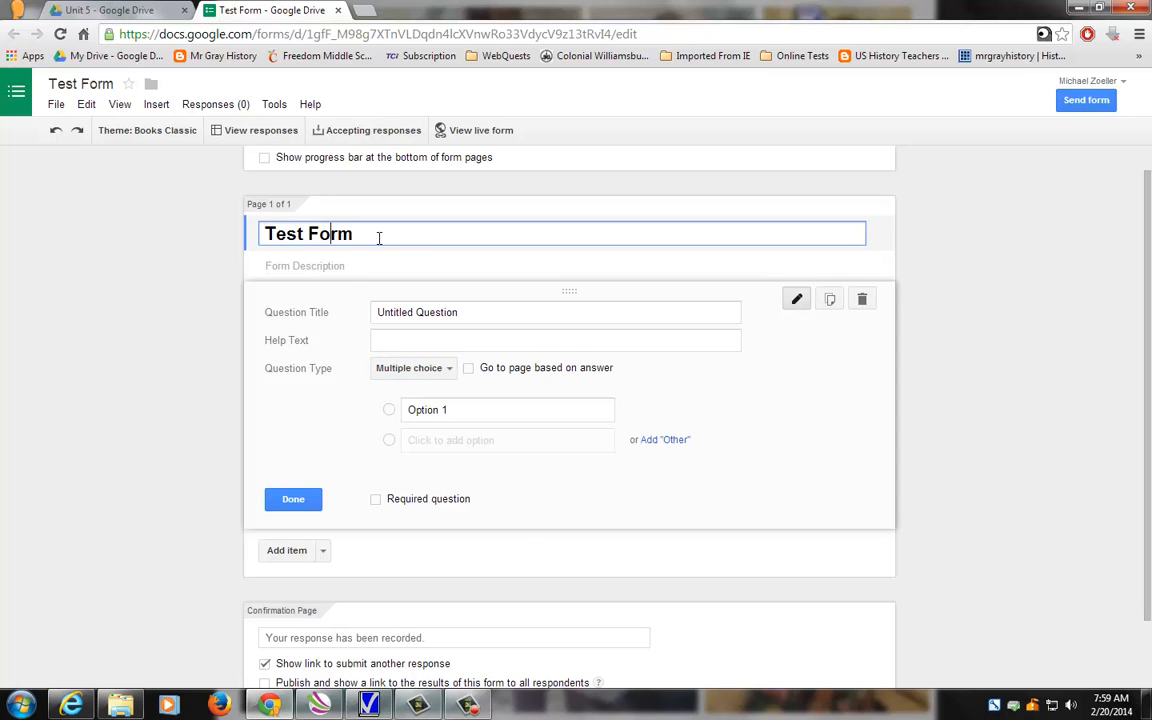
{"action": "left_click", "coordinate": [320, 265]}
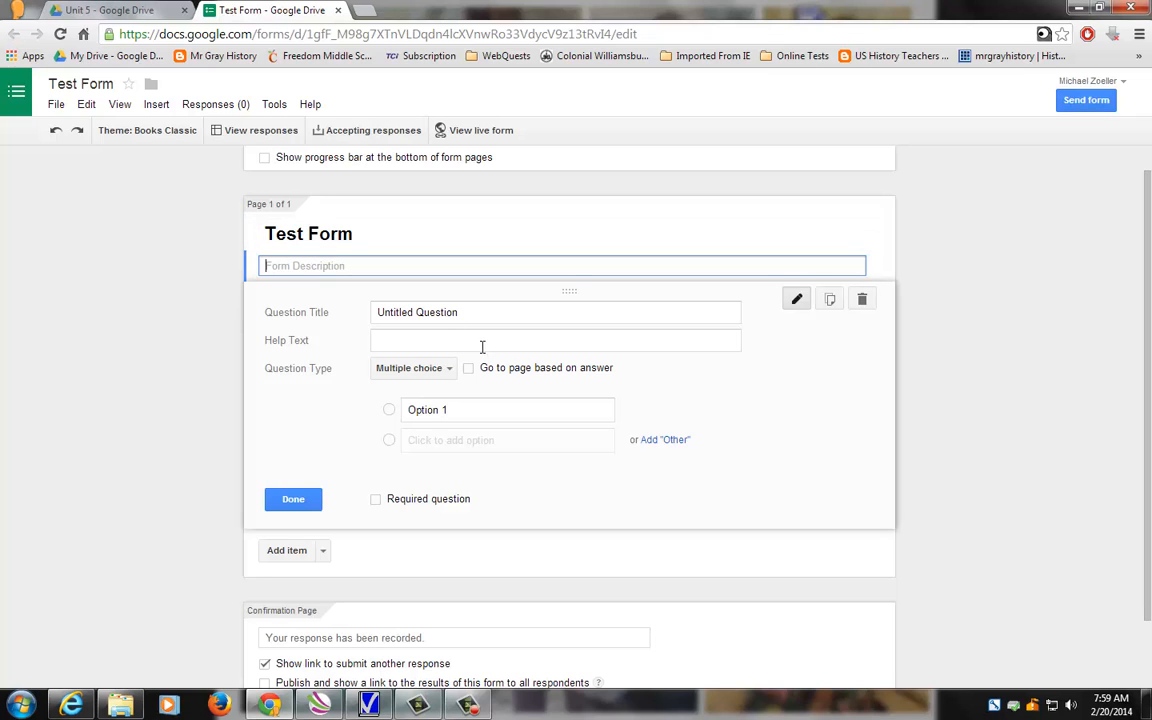
Replace the first question's title with "Enter your First and Last Name"
{"action": "left_click", "coordinate": [510, 311]}
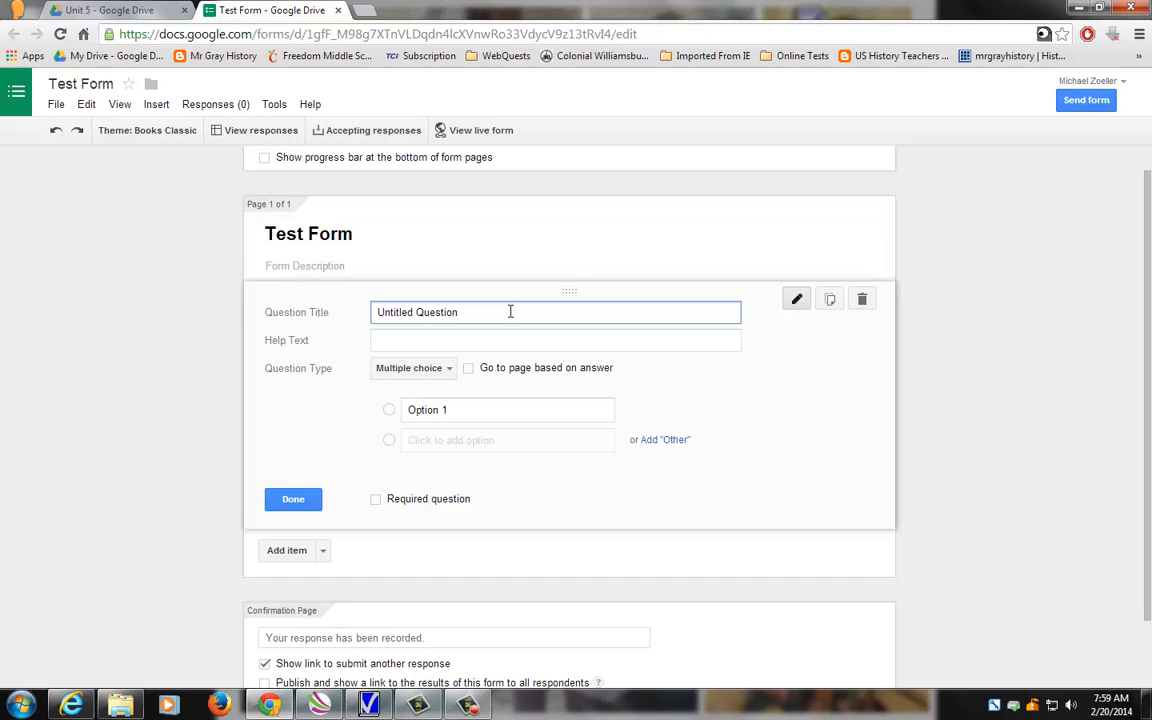
{"action": "key", "text": "BackSpace"}
{"action": "key", "text": "BackSpace"}
{"action": "key", "text": "BackSpace"}
{"action": "key", "text": "BackSpace"}
{"action": "key", "text": "BackSpace"}
{"action": "key", "text": "BackSpace"}
{"action": "key", "text": "BackSpace"}
{"action": "key", "text": "BackSpace"}
{"action": "key", "text": "BackSpace"}
{"action": "key", "text": "BackSpace"}
{"action": "key", "text": "BackSpace"}
{"action": "key", "text": "BackSpace"}
{"action": "key", "text": "BackSpace"}
{"action": "key", "text": "BackSpace"}
{"action": "key", "text": "BackSpace"}
{"action": "key", "text": "BackSpace"}
{"action": "type", "text": "Enter your First and Last Name"}
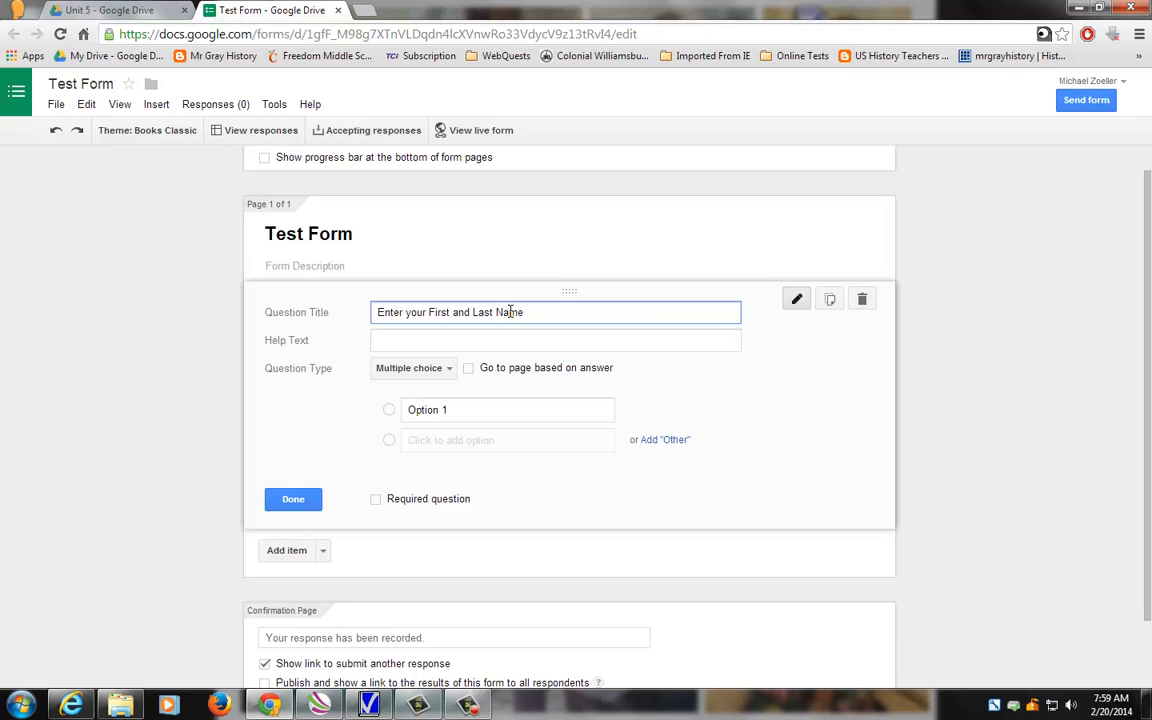
Set the name question's type to Text, make it required and finish editing it
{"action": "left_click", "coordinate": [450, 370]}
{"action": "left_click", "coordinate": [445, 327]}
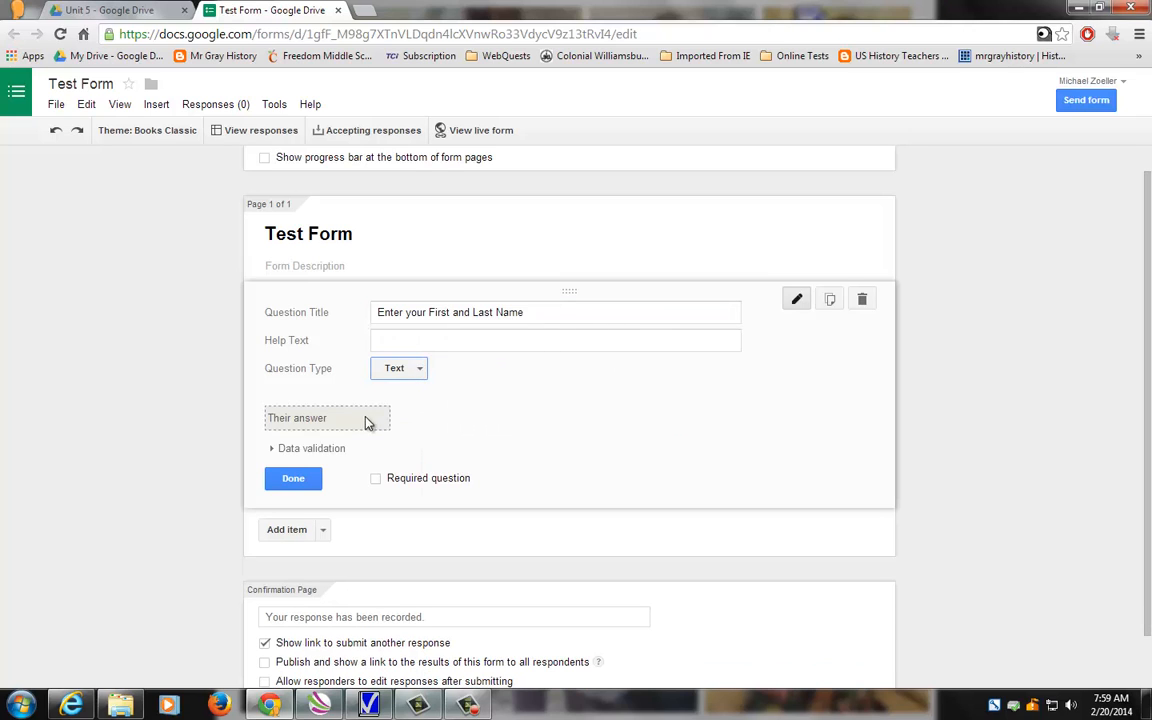
{"action": "left_click", "coordinate": [377, 480]}
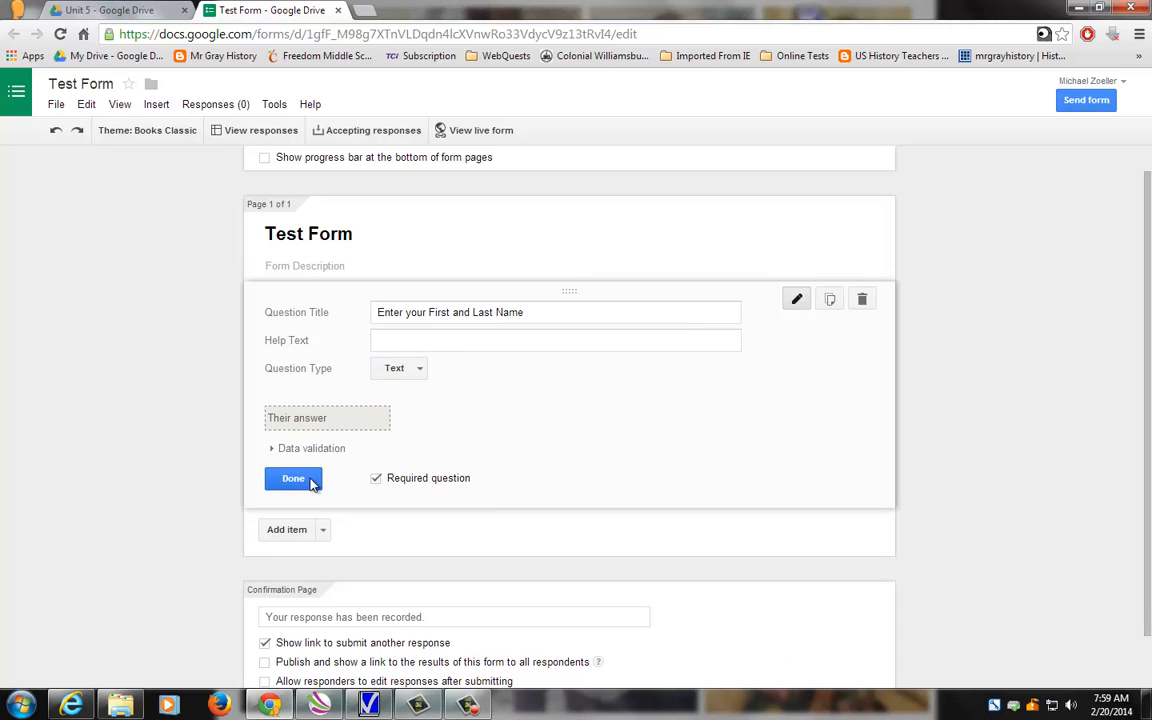
{"action": "left_click", "coordinate": [295, 480]}
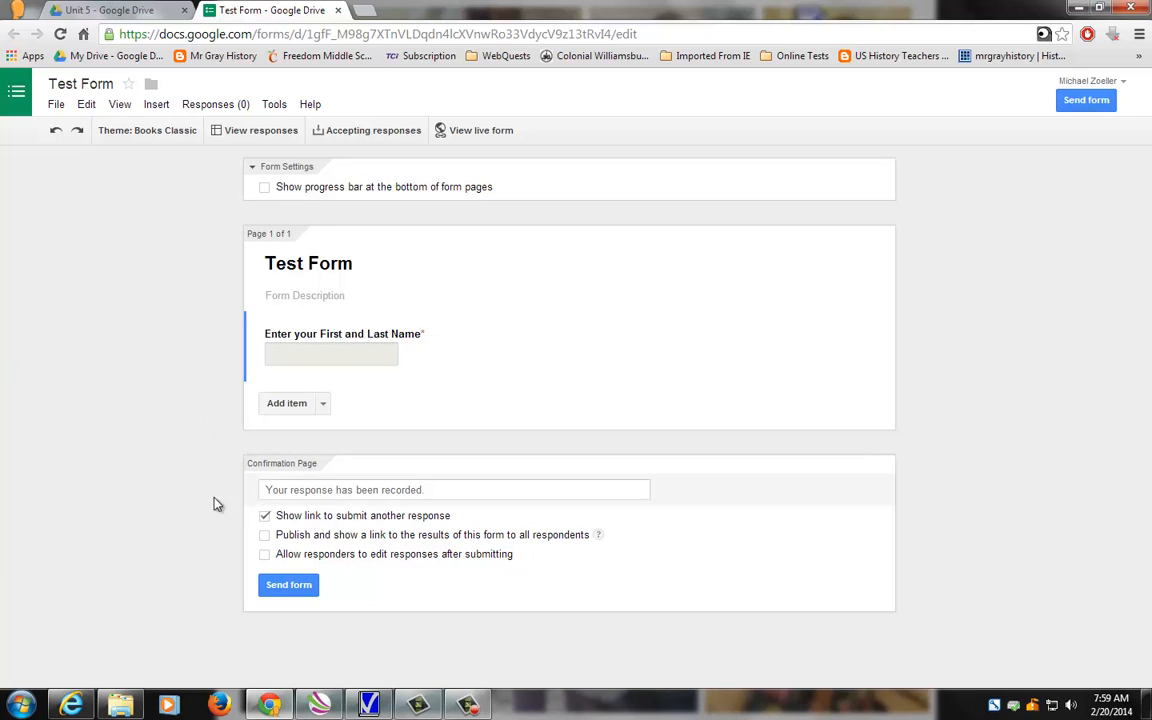
Add a second question of type Multiple choice titled "Choose your class period"
{"action": "left_click", "coordinate": [264, 515]}
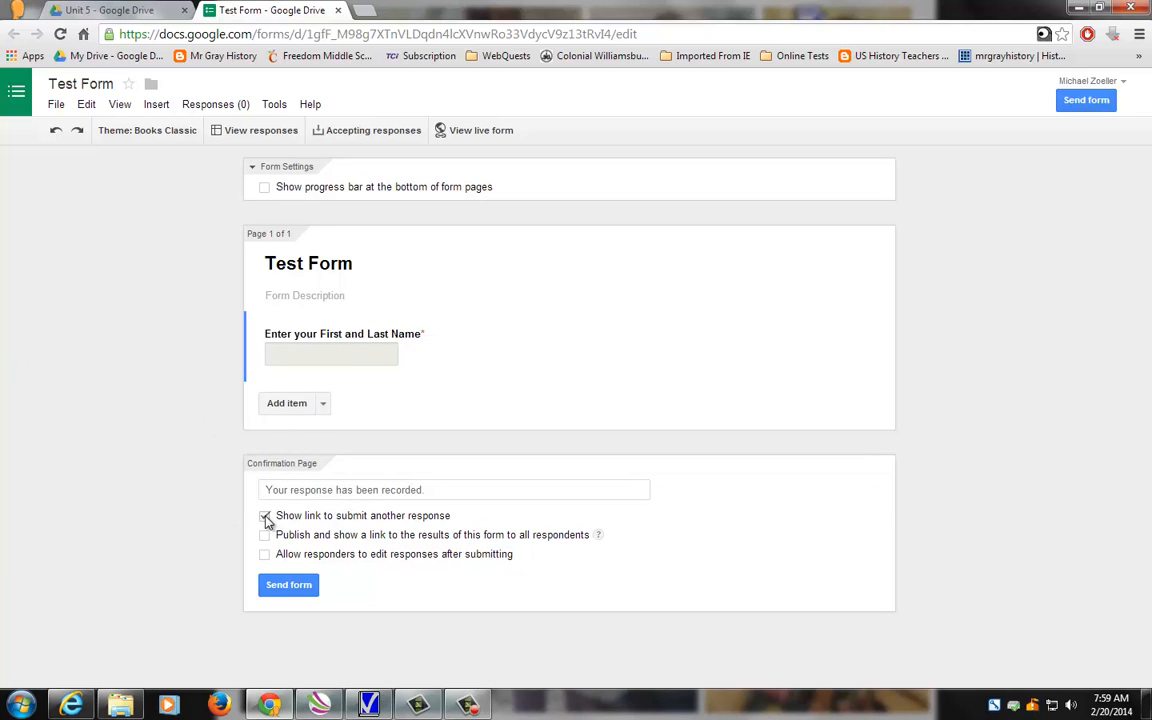
{"action": "left_click", "coordinate": [264, 516]}
{"action": "left_click", "coordinate": [287, 403]}
{"action": "scroll", "coordinate": [404, 450], "scroll_direction": "down", "scroll_amount": 1}
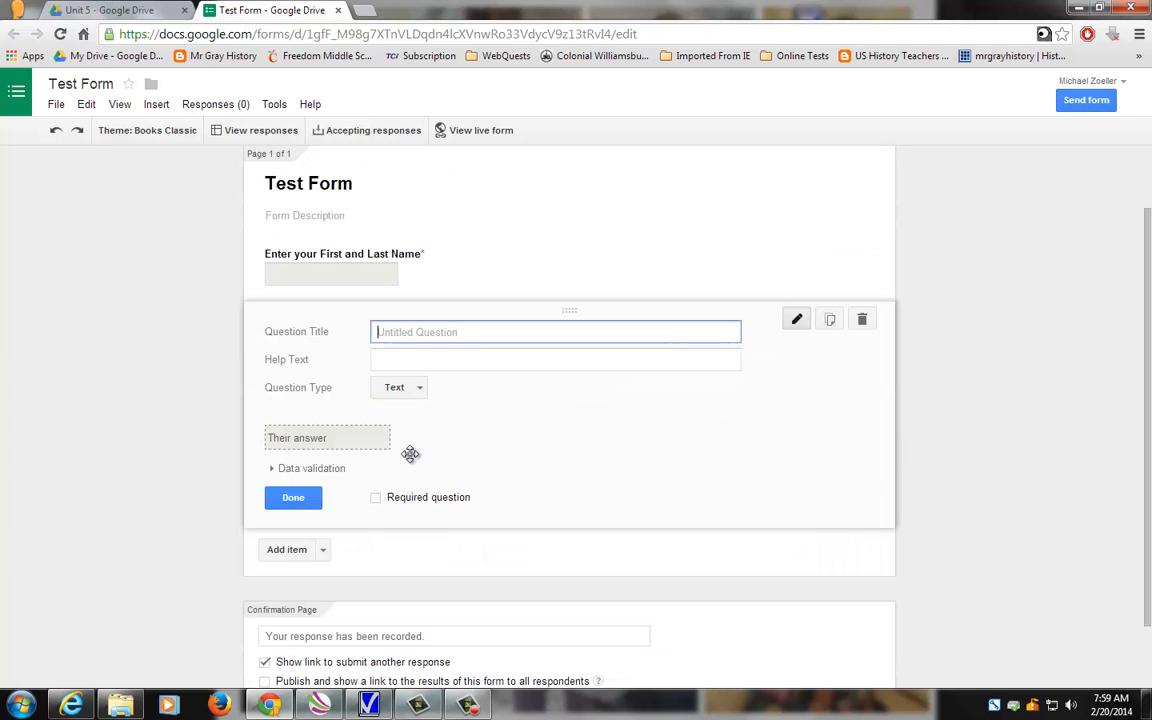
{"action": "left_click", "coordinate": [420, 391]}
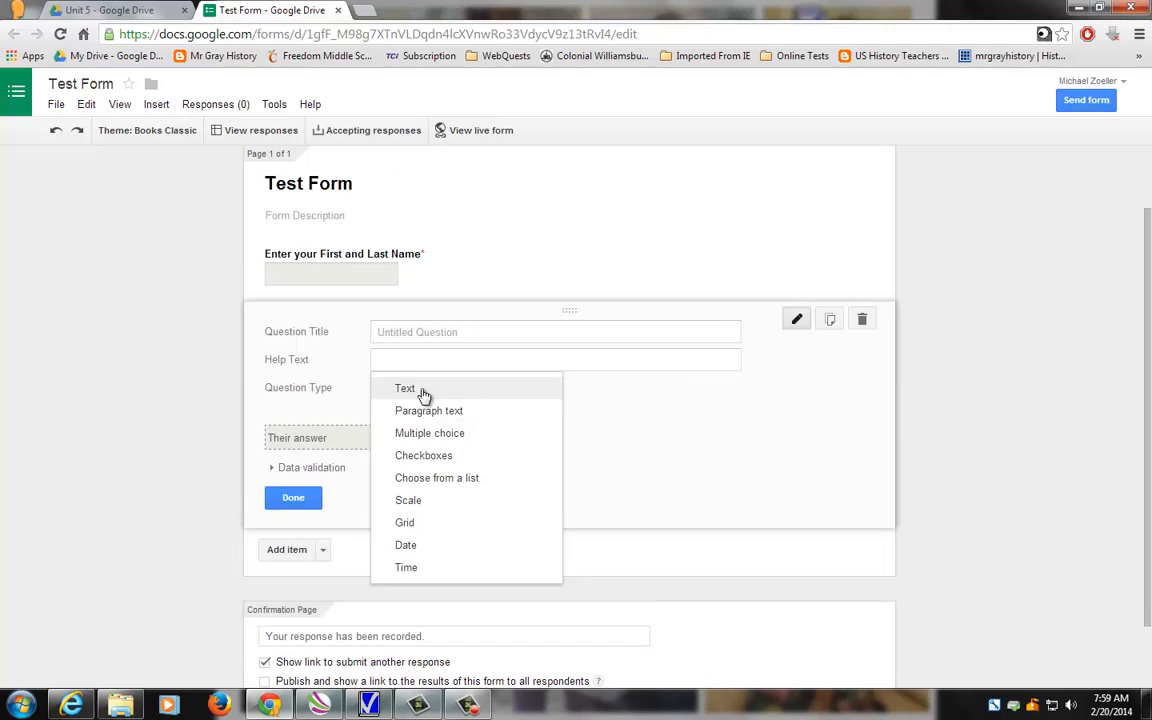
{"action": "left_click", "coordinate": [452, 435]}
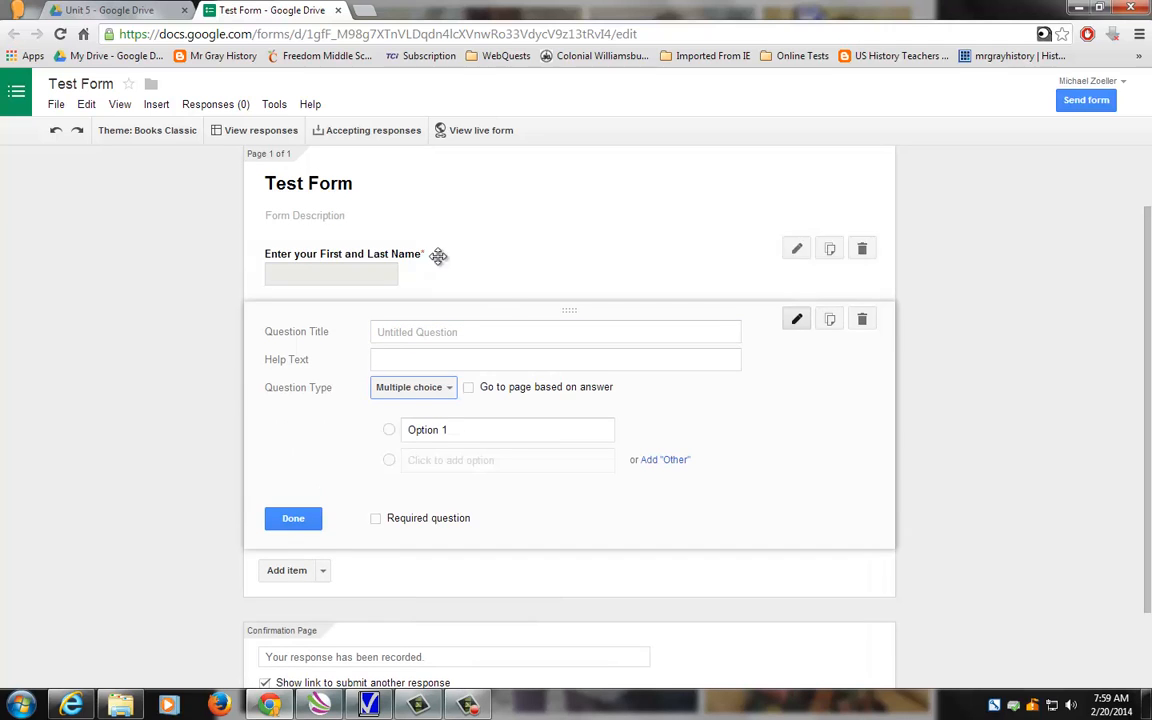
{"action": "left_click", "coordinate": [476, 333]}
{"action": "type", "text": "Choose your class period"}
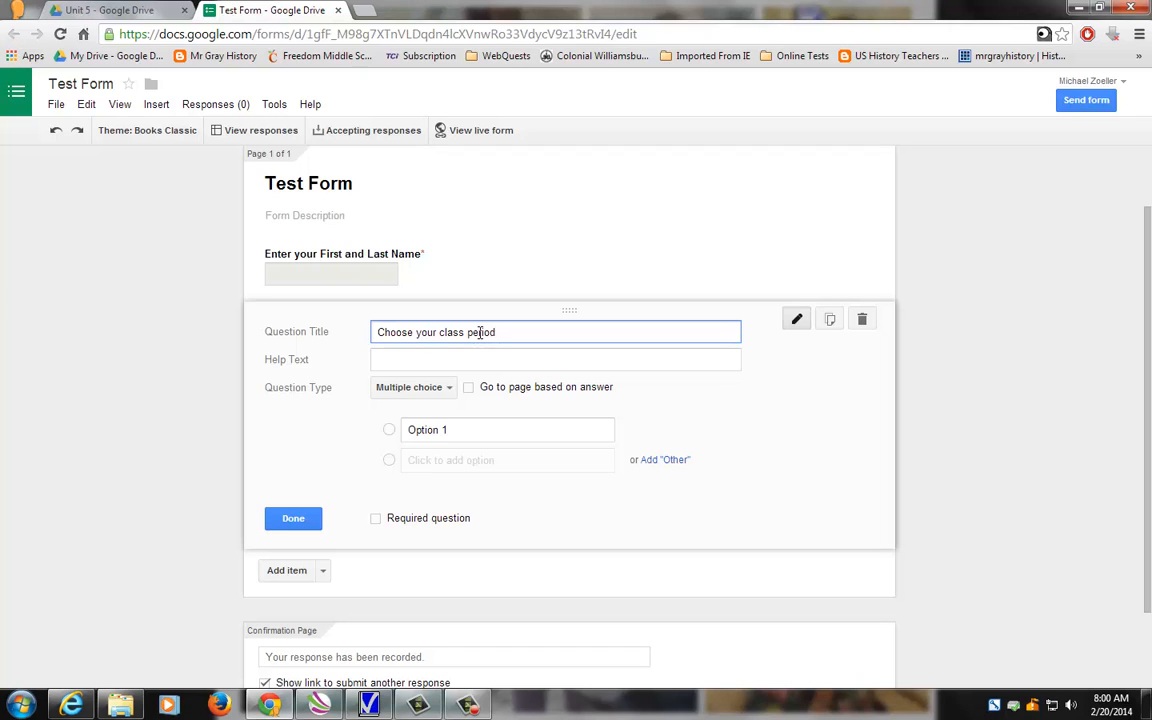
Extend the class period question to five options, name the first one "Period 1", and save it as a required question
{"action": "left_click", "coordinate": [393, 462]}
{"action": "left_click", "coordinate": [392, 490]}
{"action": "left_click", "coordinate": [392, 521]}
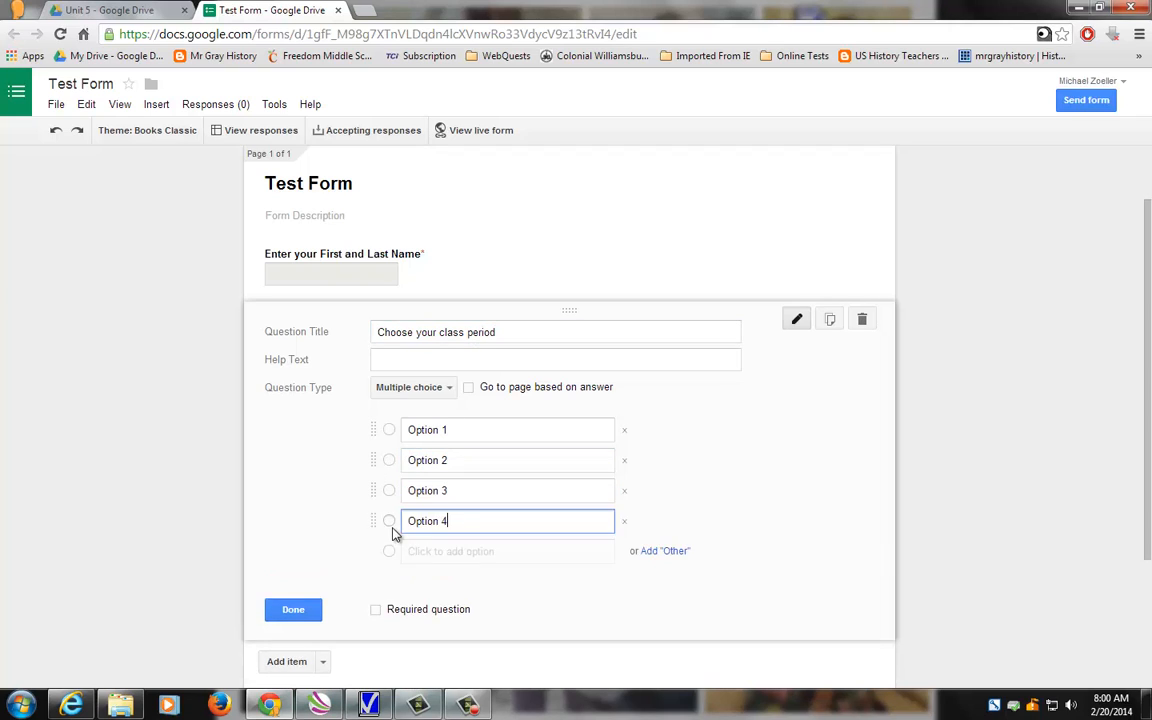
{"action": "left_click", "coordinate": [393, 552]}
{"action": "left_click", "coordinate": [439, 431]}
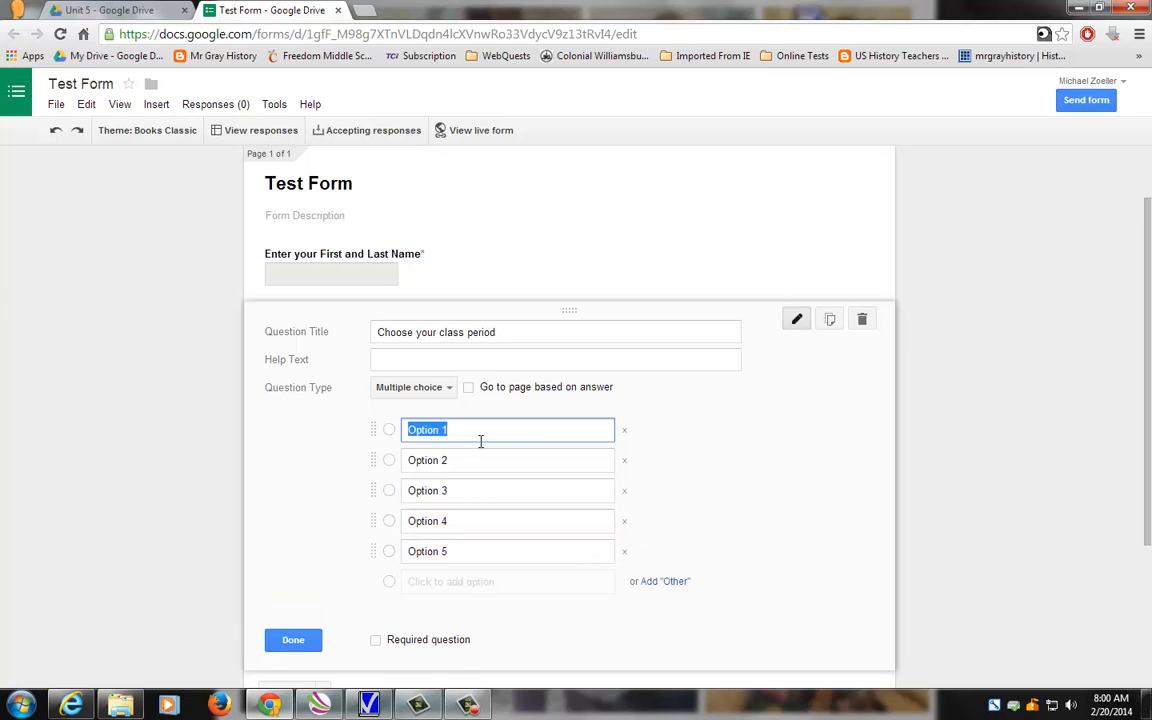
{"action": "type", "text": "Period"}
{"action": "left_click", "coordinate": [384, 648]}
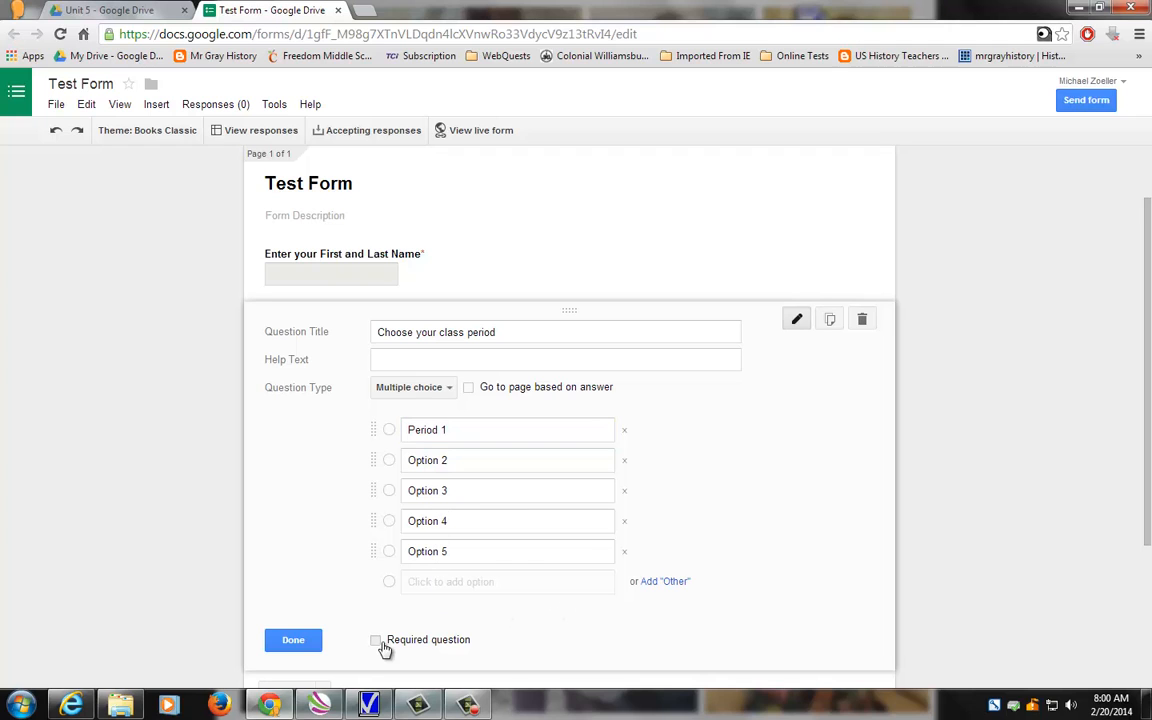
{"action": "left_click", "coordinate": [305, 641]}
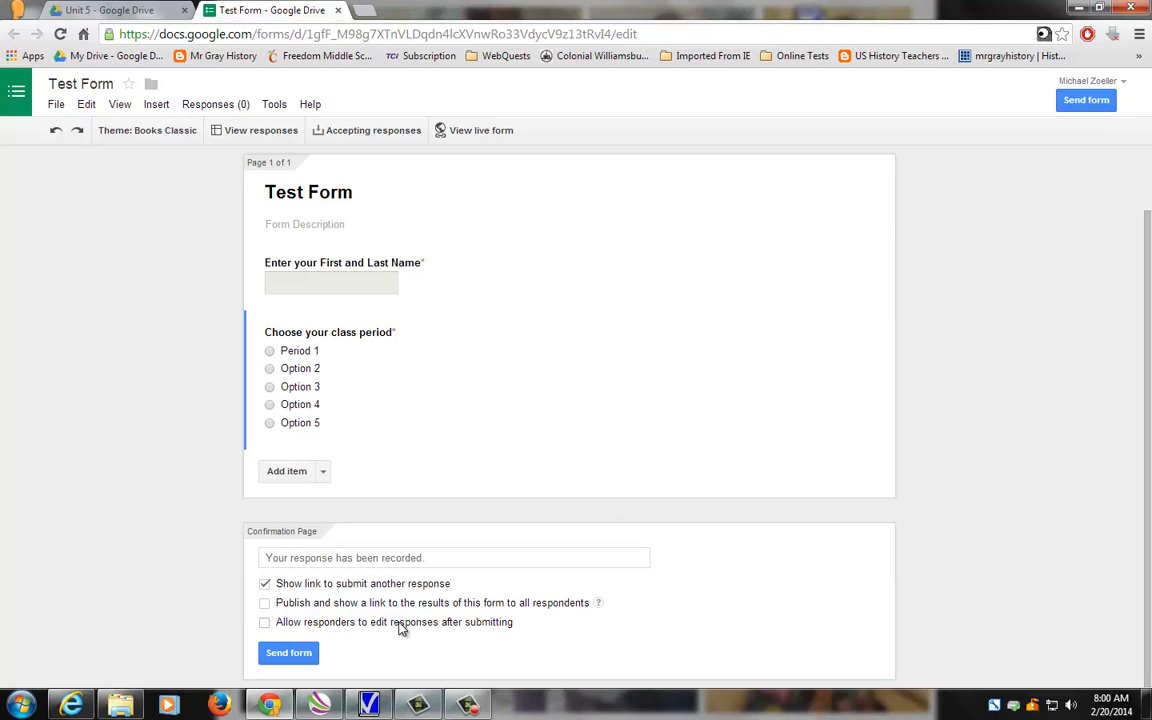
Turn off the link to submit another response on the form's confirmation page
{"action": "left_click", "coordinate": [265, 585]}
{"action": "scroll", "coordinate": [170, 550], "scroll_direction": "up", "scroll_amount": 1}
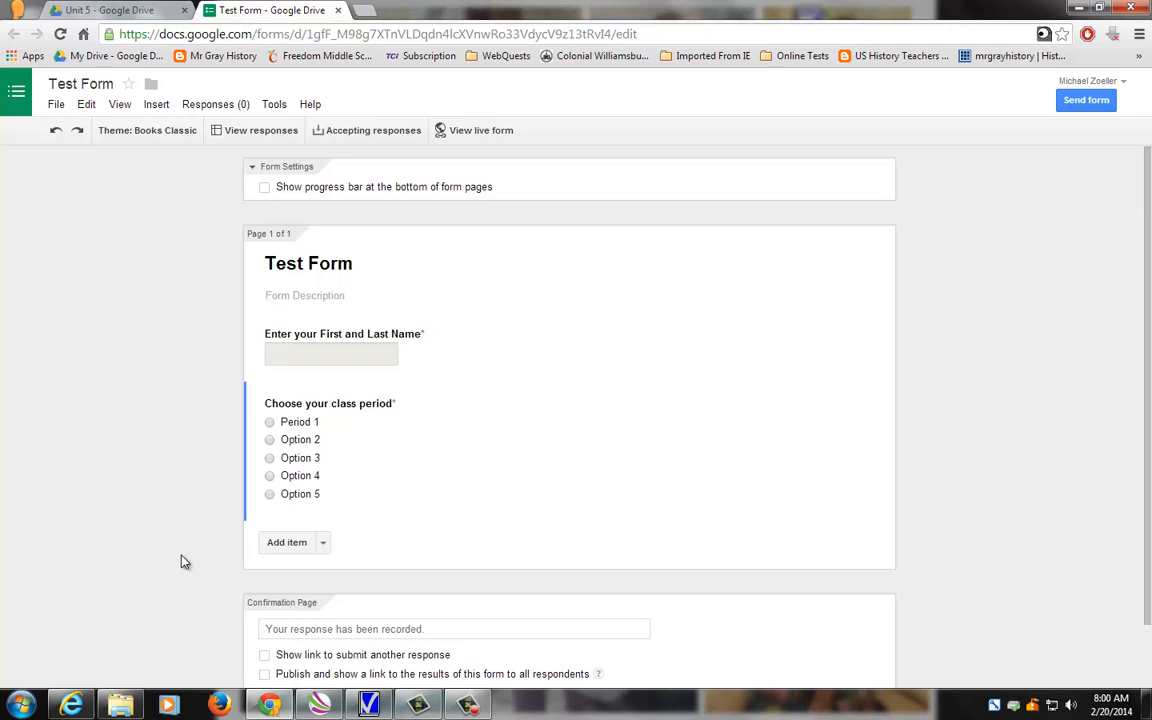
{"action": "scroll", "coordinate": [174, 556], "scroll_direction": "down", "scroll_amount": 1}
{"action": "scroll", "coordinate": [168, 553], "scroll_direction": "up", "scroll_amount": 1}
{"action": "scroll", "coordinate": [161, 551], "scroll_direction": "down", "scroll_amount": 1}
{"action": "scroll", "coordinate": [160, 551], "scroll_direction": "up", "scroll_amount": 1}
{"action": "scroll", "coordinate": [125, 350], "scroll_direction": "down", "scroll_amount": 1}
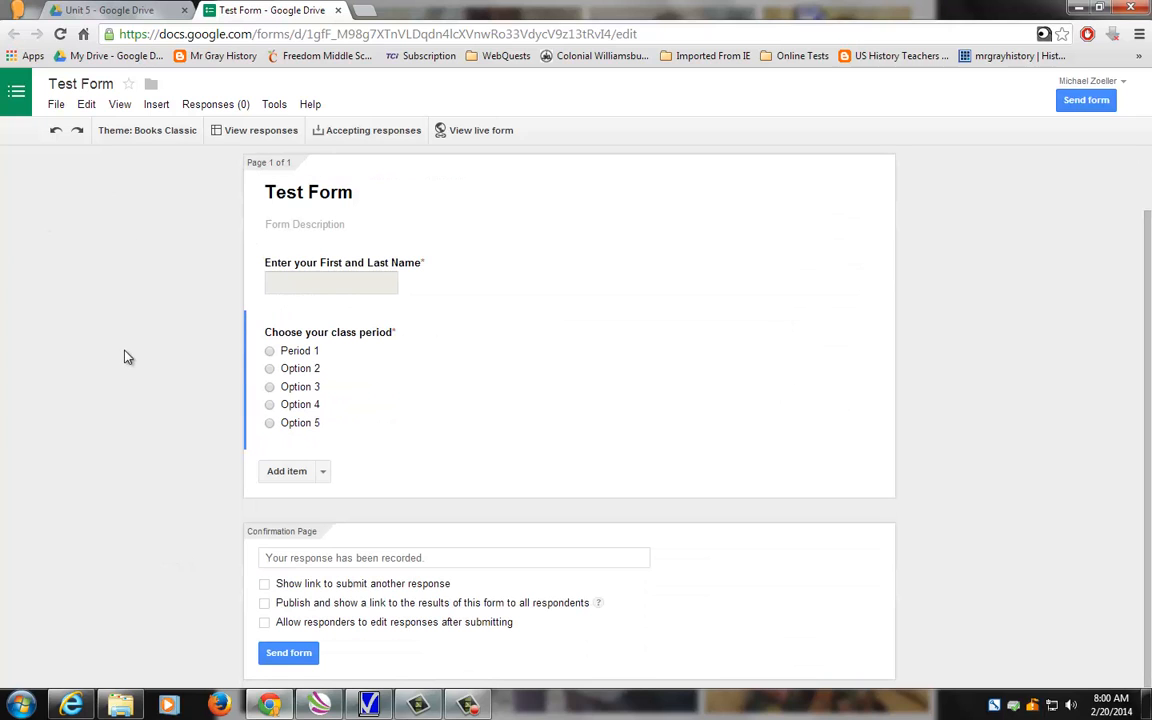
View the live version of the form and highlight its web address
{"action": "left_click", "coordinate": [482, 135]}
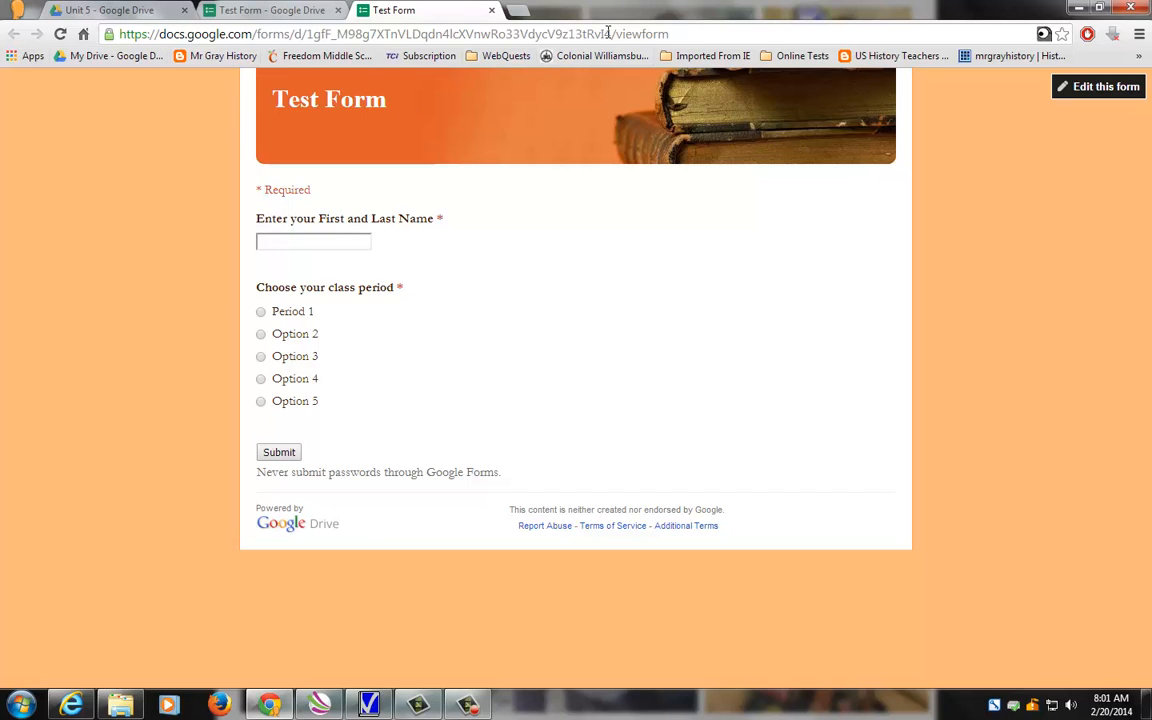
{"action": "left_click_drag", "start_coordinate": [681, 34], "coordinate": [78, 58]}
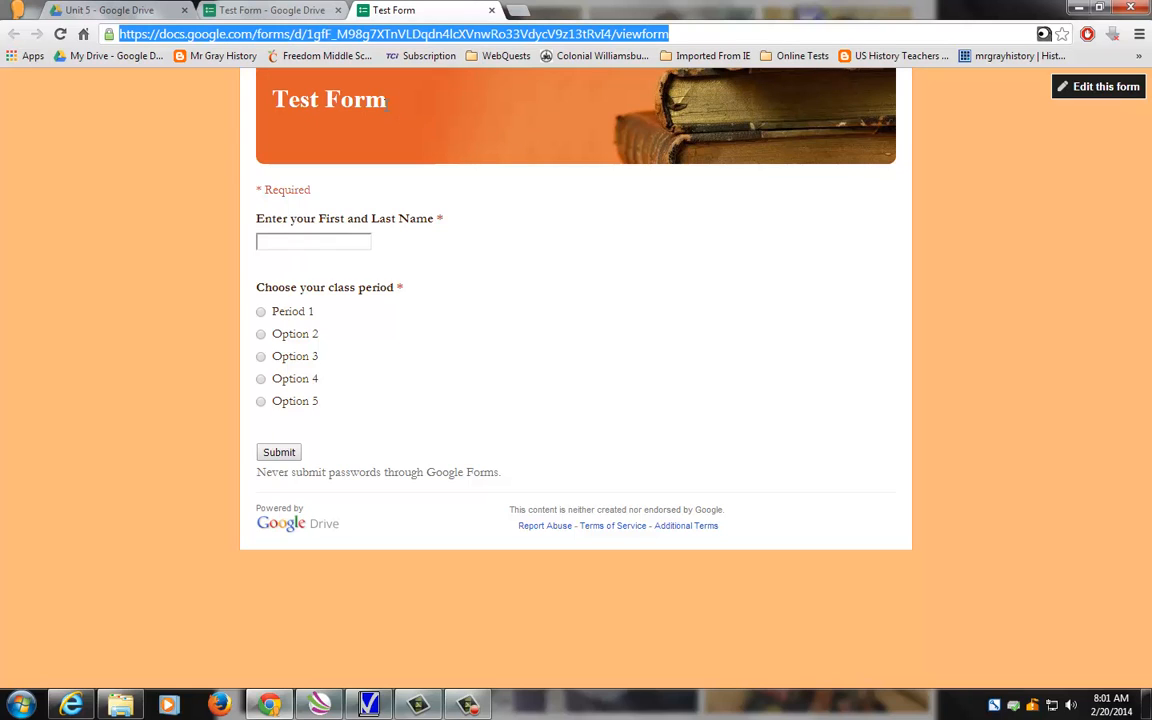
{"action": "left_click", "coordinate": [157, 186]}
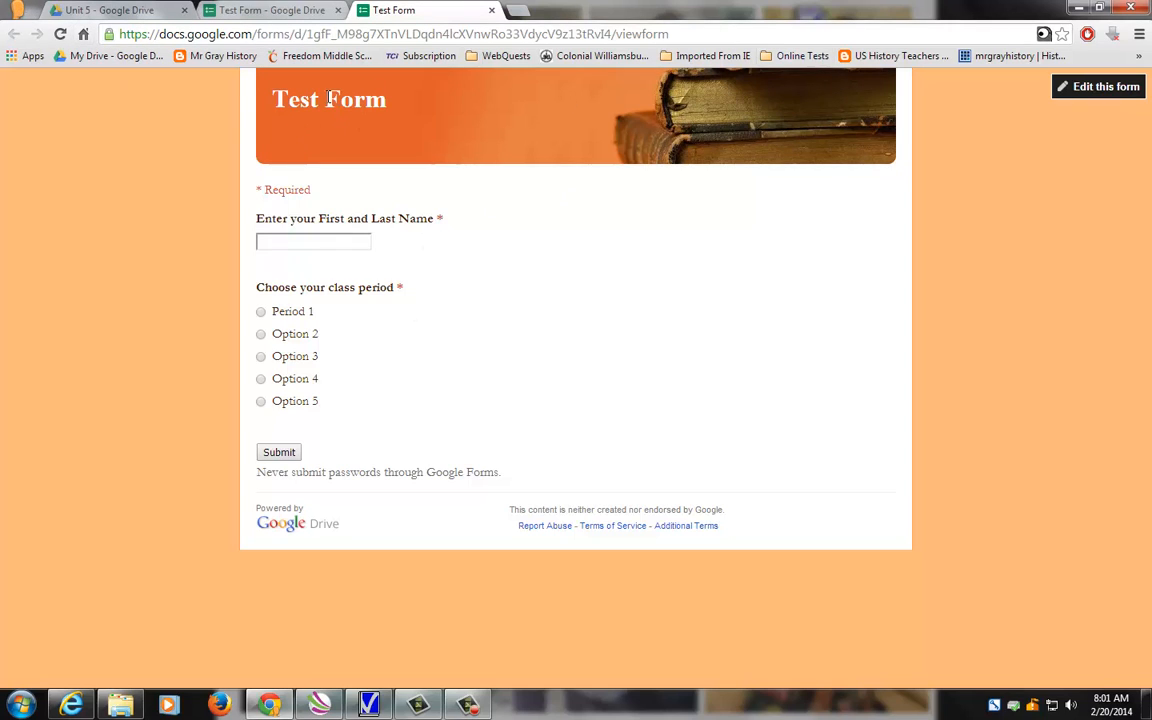
Close the live form and copy the form's embed HTML from the send options, keeping the 760 by 500 pixel size
{"action": "left_click", "coordinate": [492, 12]}
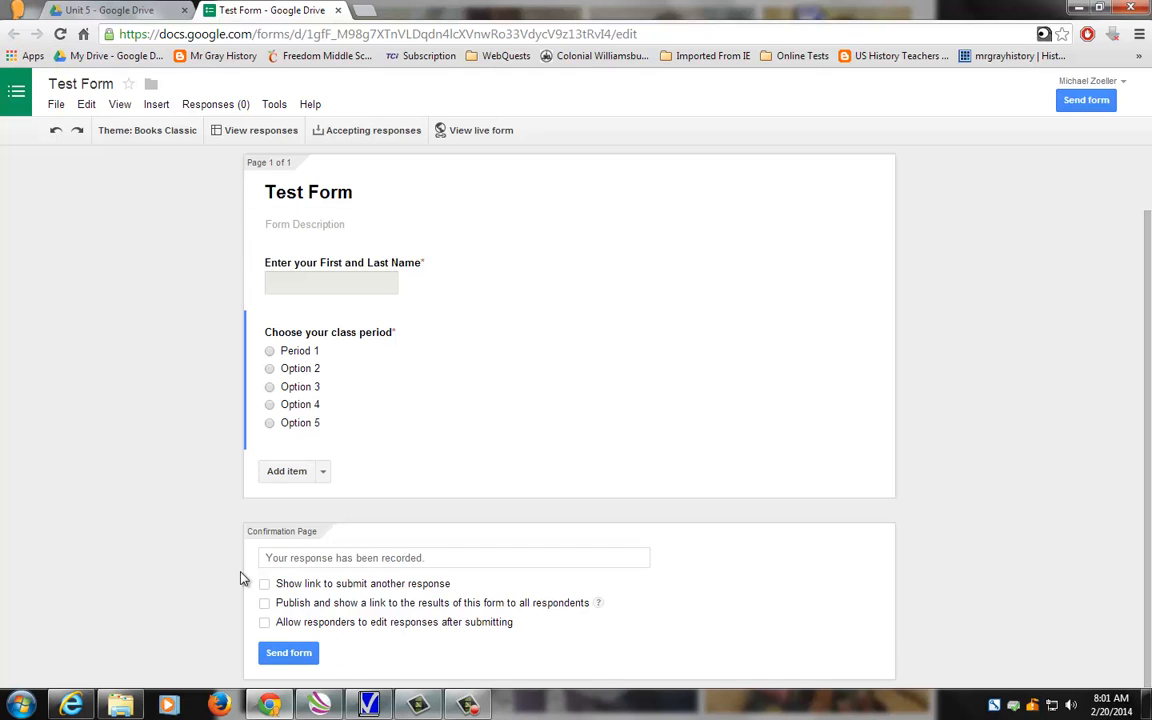
{"action": "left_click", "coordinate": [288, 655]}
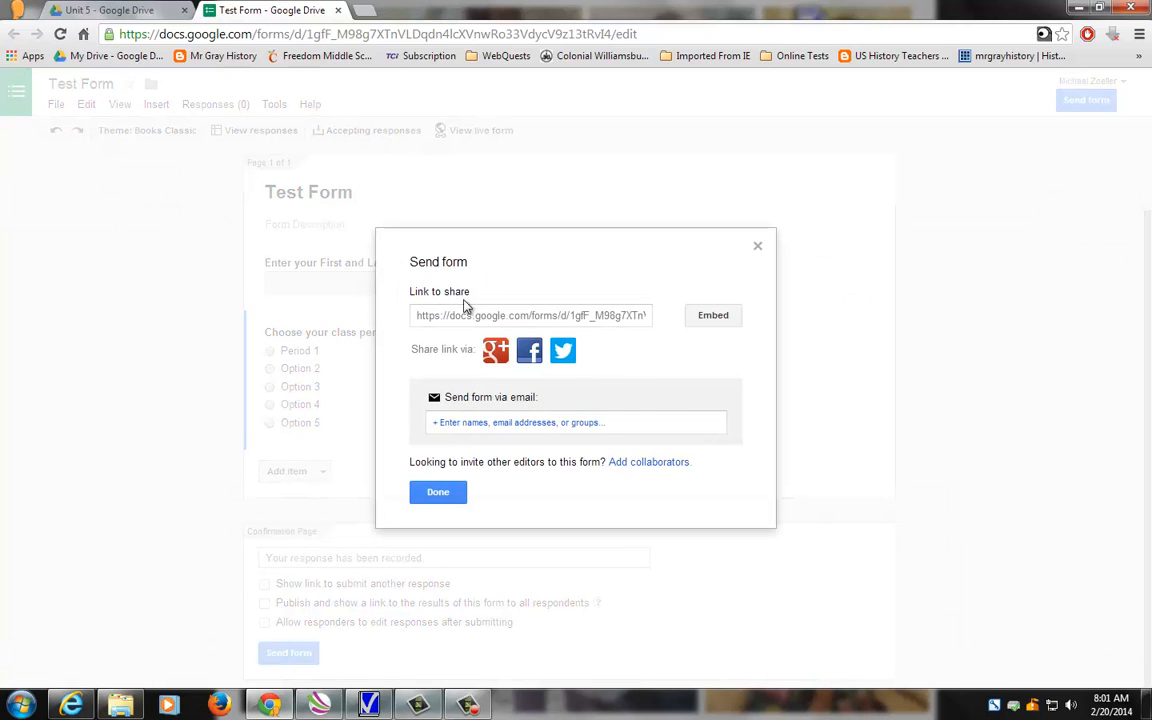
{"action": "left_click", "coordinate": [713, 316]}
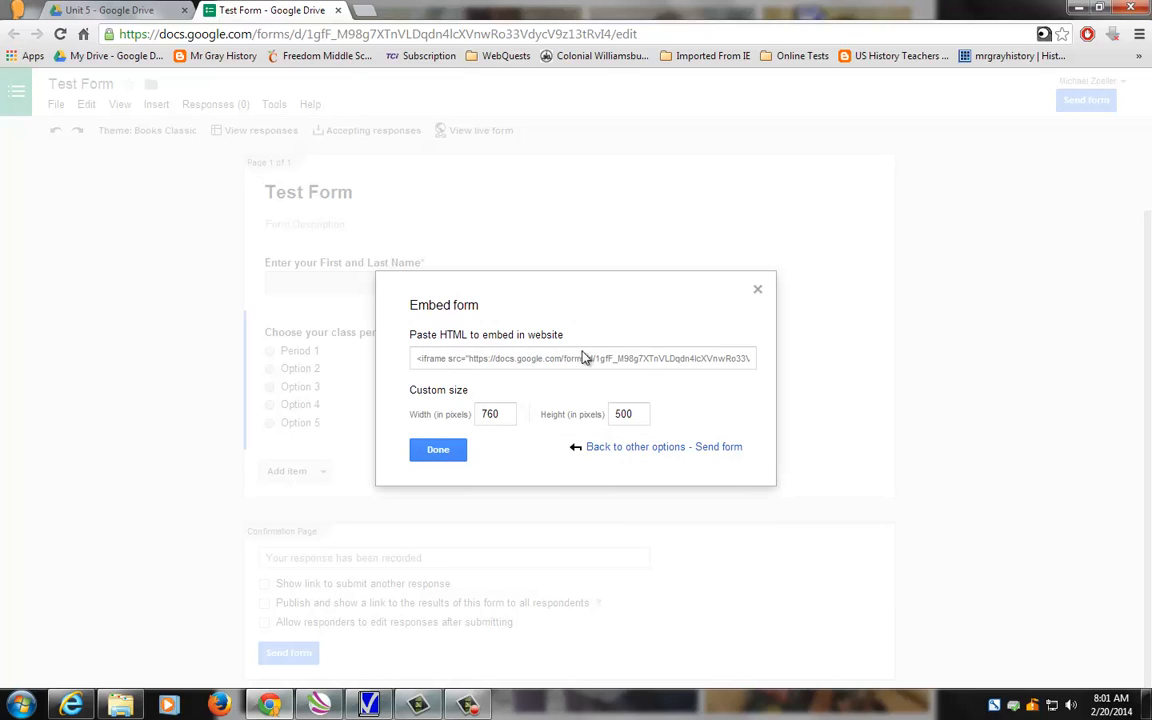
{"action": "left_click", "coordinate": [509, 368]}
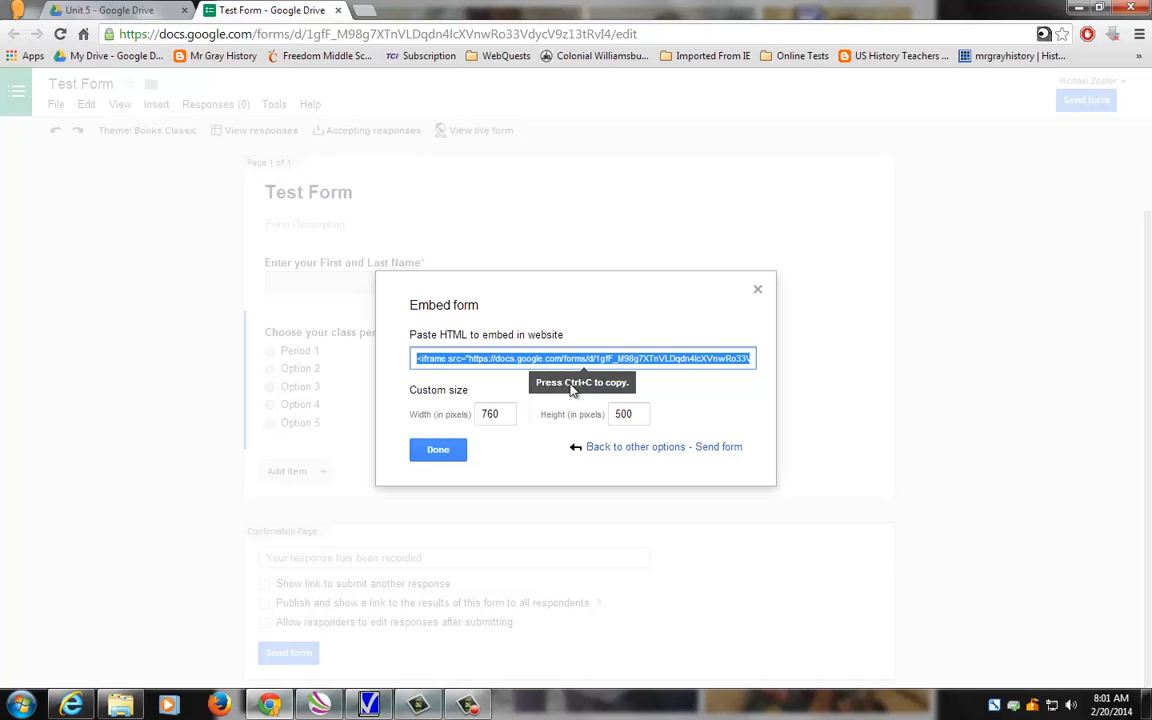
{"action": "key", "text": "ctrl+c"}
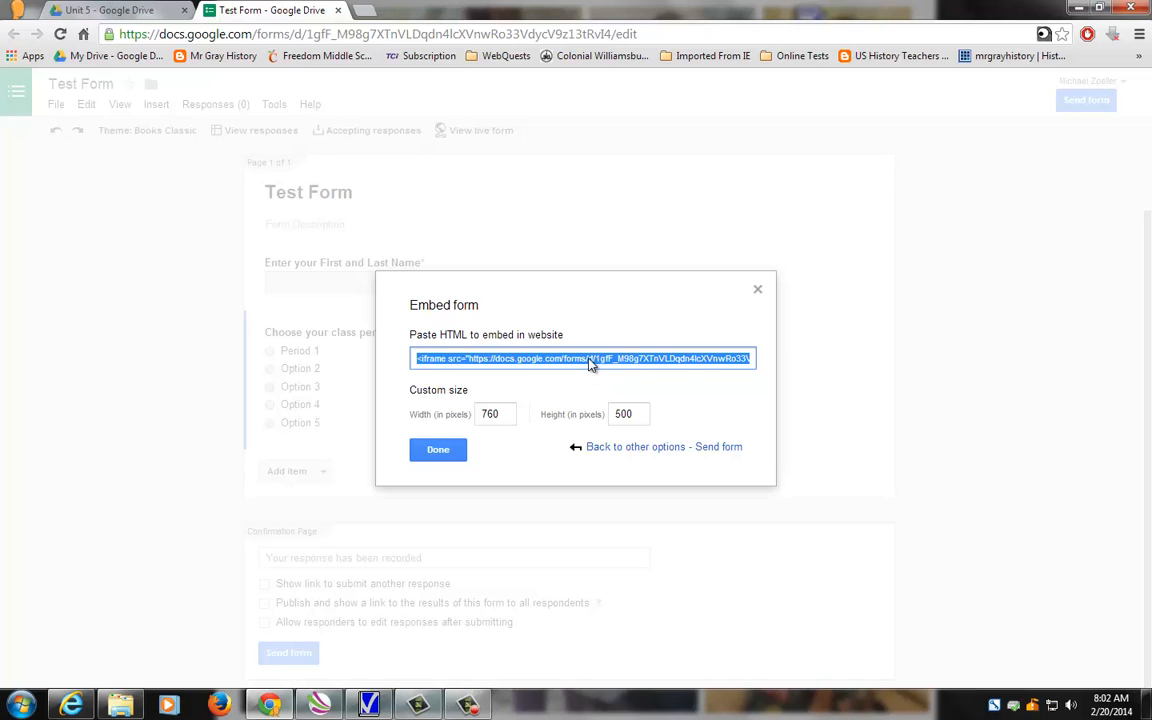
{"action": "left_click", "coordinate": [440, 451]}
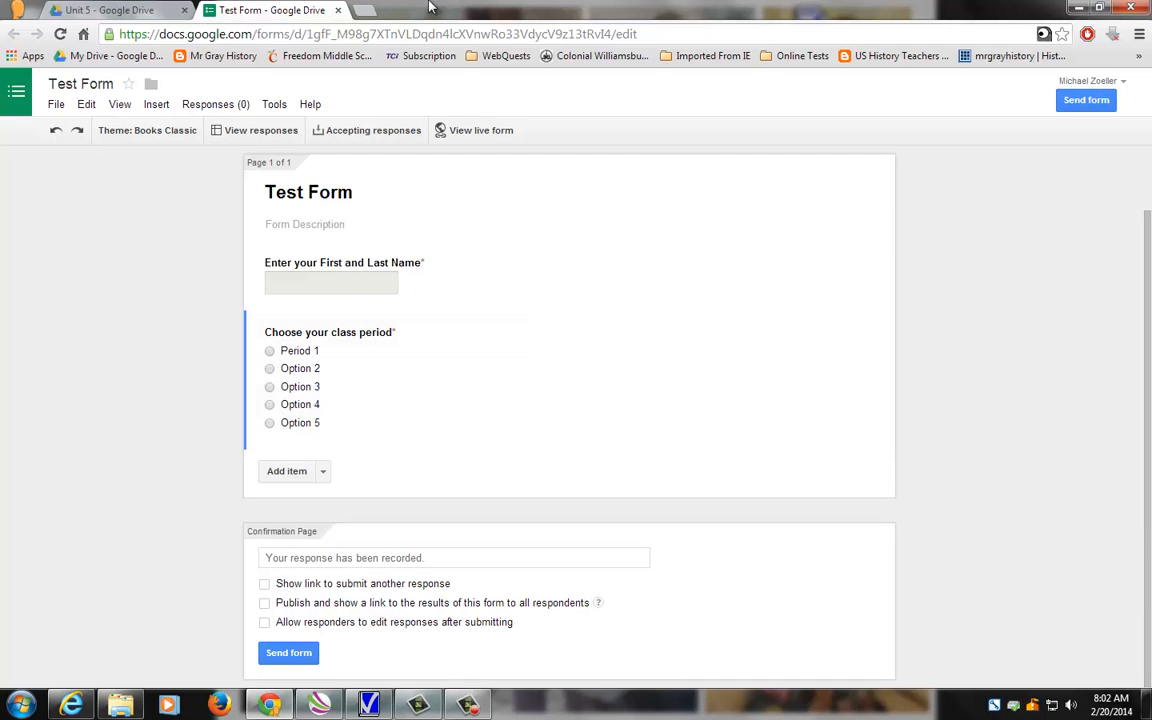
Open the Freedom Middle School website in a new tab and go to the 8th Grade Social Studies class's Unit 5 Screencasts page
{"action": "left_click", "coordinate": [360, 10]}
{"action": "left_click", "coordinate": [350, 57]}
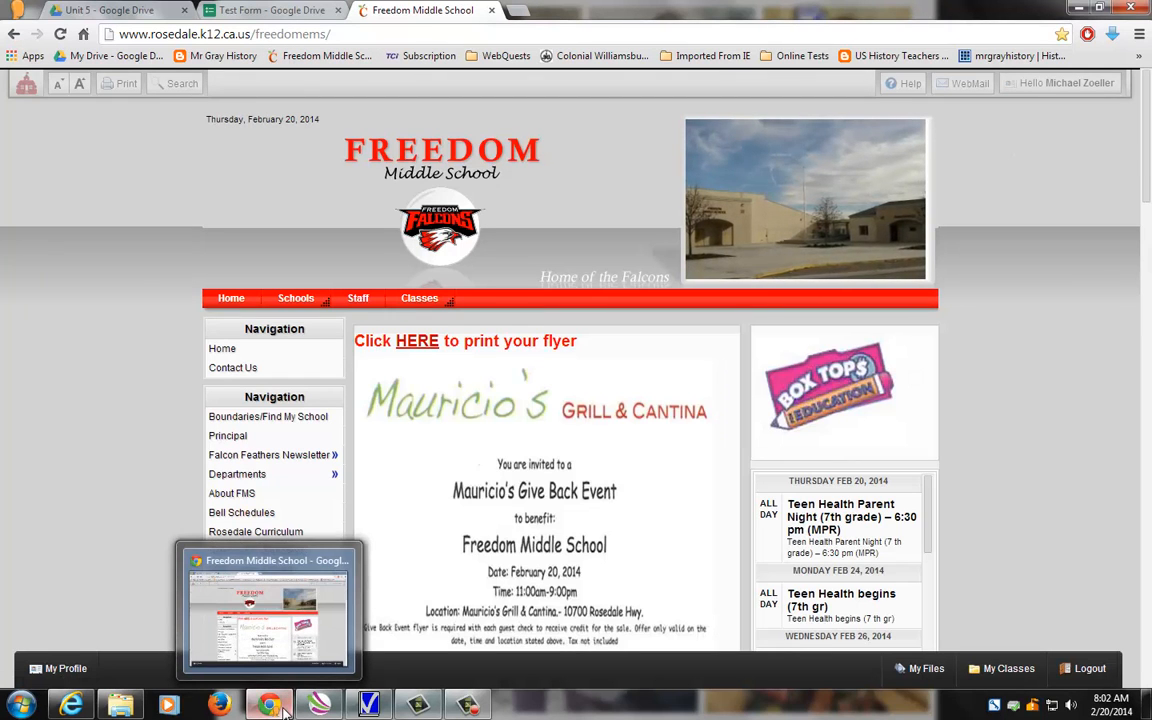
{"action": "mouse_move", "coordinate": [1052, 88]}
{"action": "mouse_move", "coordinate": [419, 298]}
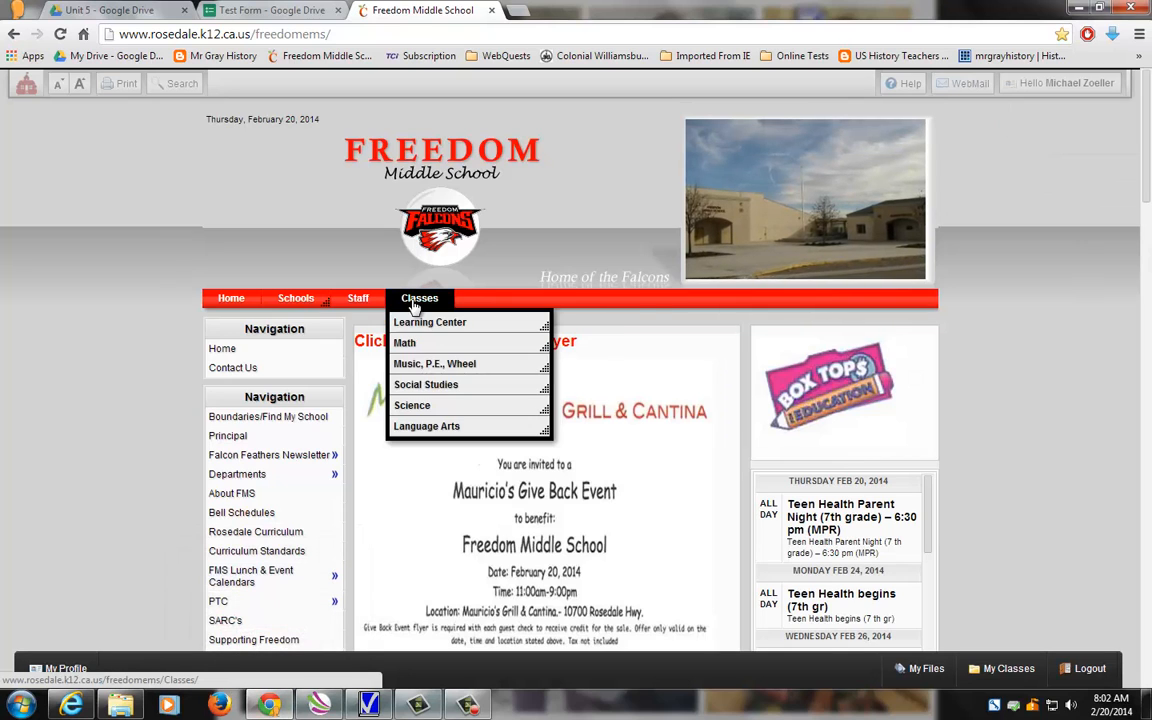
{"action": "mouse_move", "coordinate": [450, 384]}
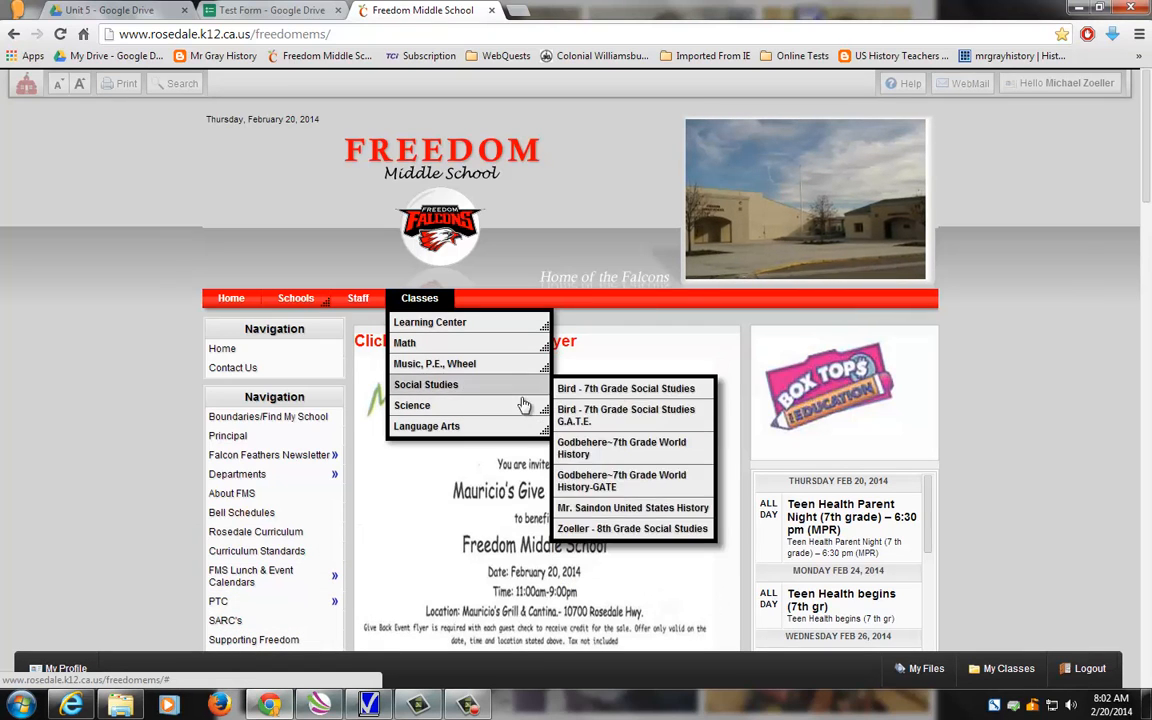
{"action": "left_click", "coordinate": [631, 530]}
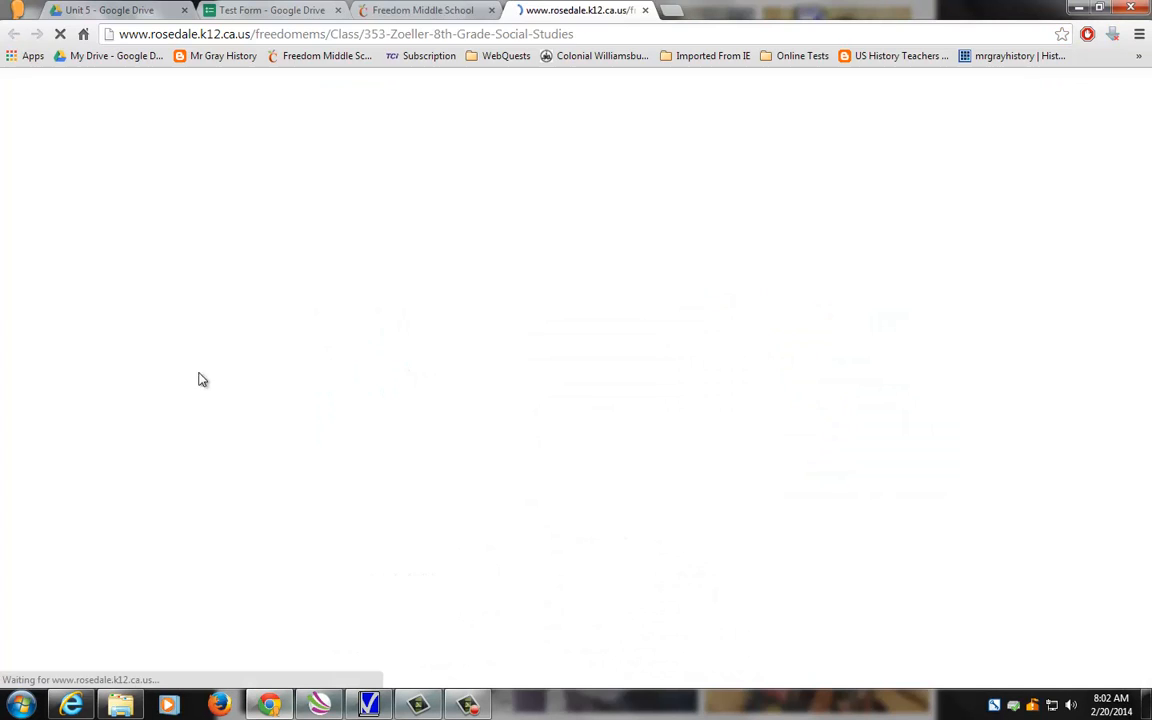
{"action": "mouse_move", "coordinate": [101, 396]}
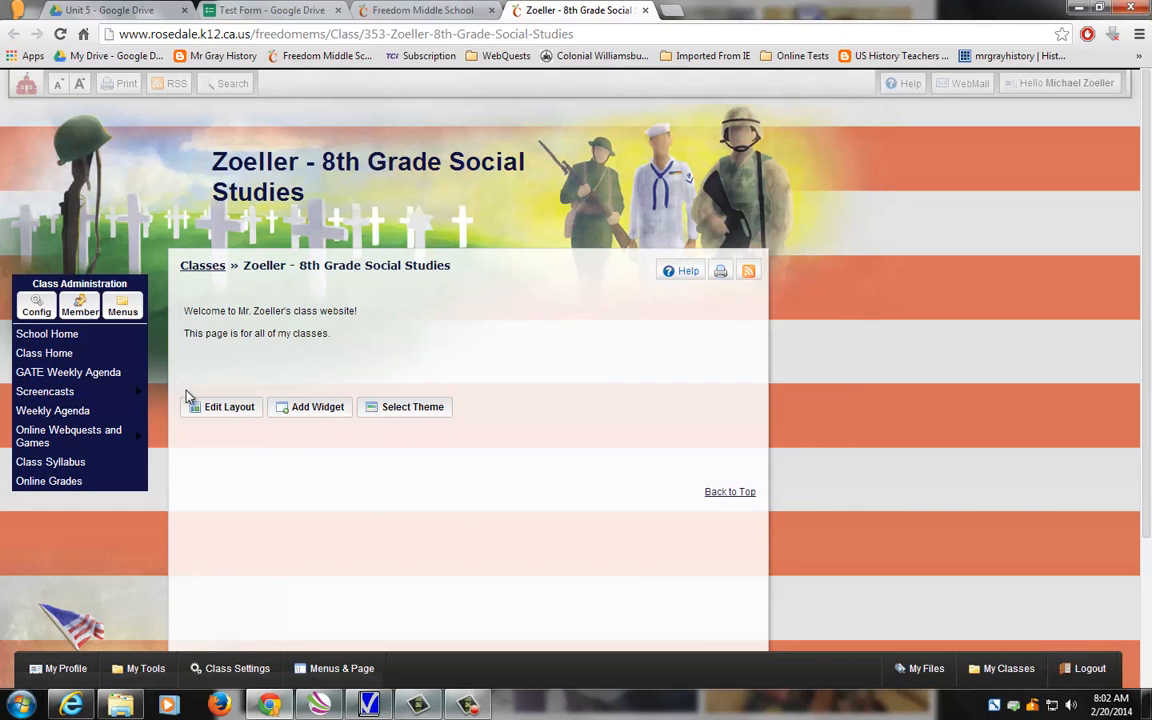
{"action": "left_click", "coordinate": [290, 412]}
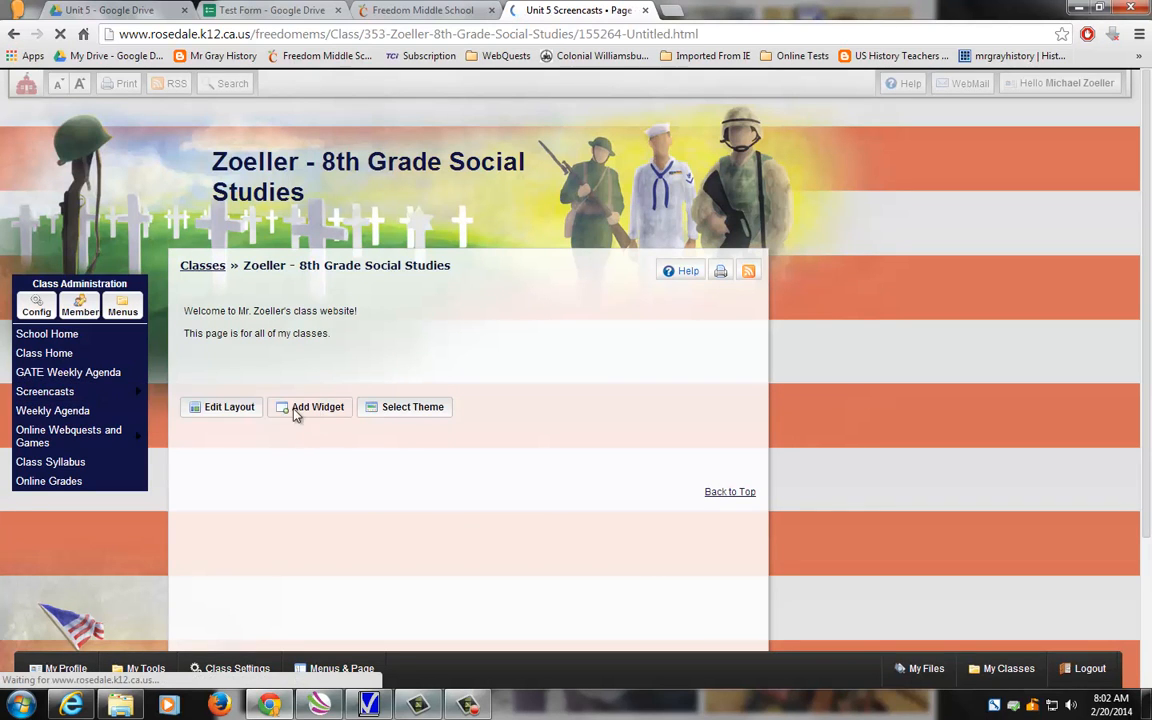
Edit the Unit 5 Screencasts page in HTML source view and move the editor window off the page text
{"action": "scroll", "coordinate": [480, 422], "scroll_direction": "down", "scroll_amount": 2}
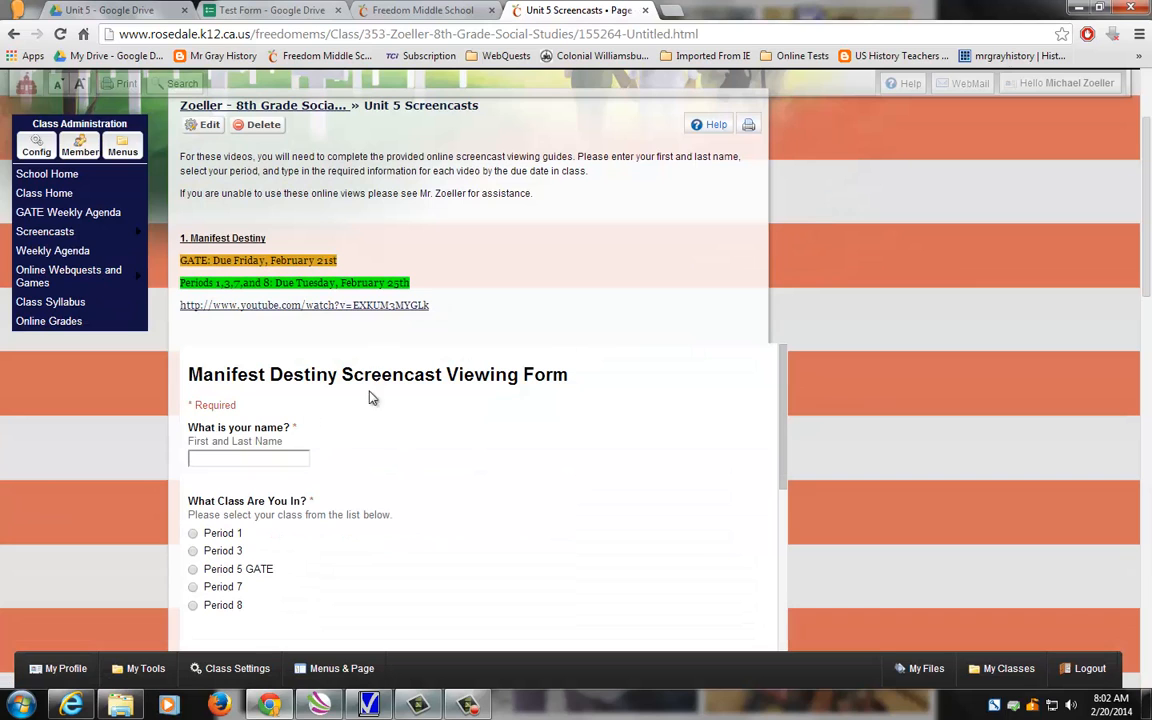
{"action": "scroll", "coordinate": [402, 400], "scroll_direction": "down", "scroll_amount": 3}
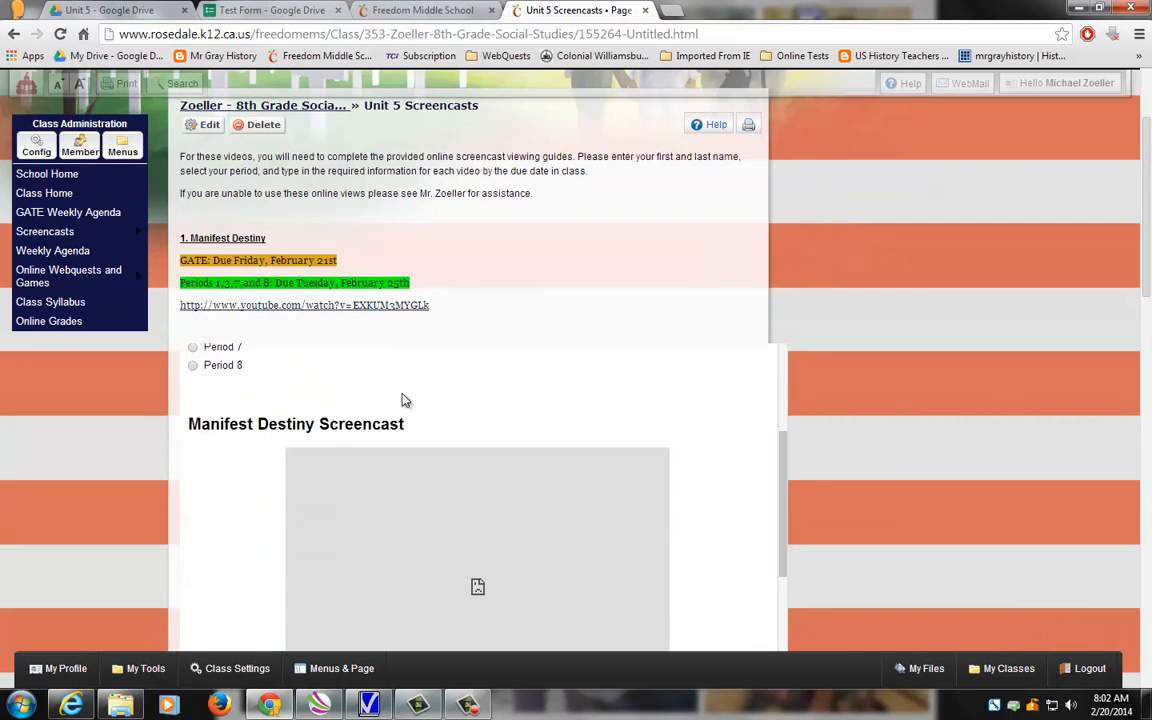
{"action": "scroll", "coordinate": [402, 400], "scroll_direction": "up", "scroll_amount": 1}
{"action": "scroll", "coordinate": [413, 411], "scroll_direction": "up", "scroll_amount": 5}
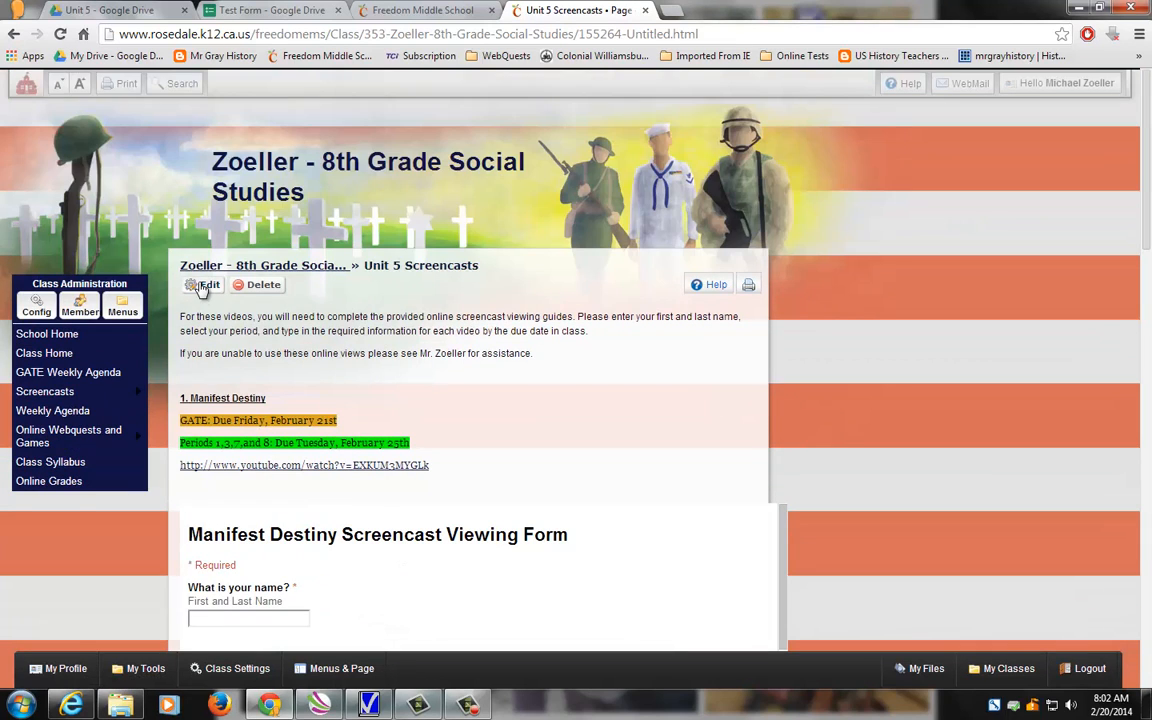
{"action": "left_click", "coordinate": [205, 284]}
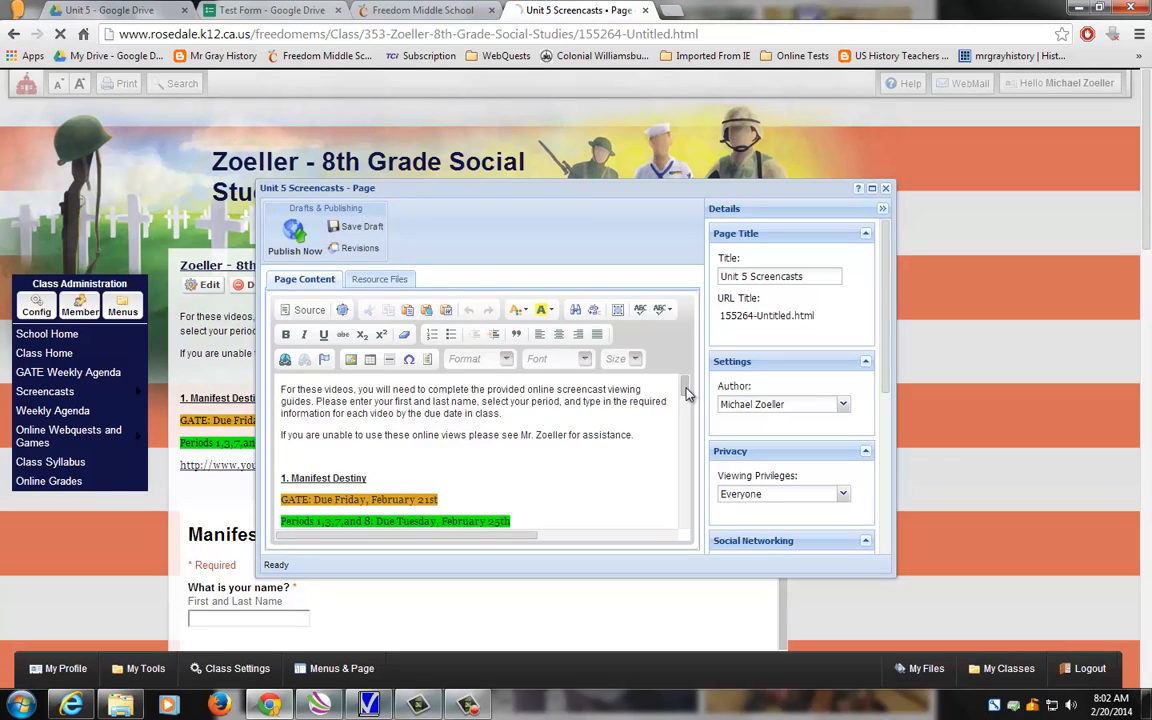
{"action": "mouse_move", "coordinate": [685, 386]}
{"action": "left_mouse_down"}
{"action": "mouse_move", "coordinate": [688, 444]}
{"action": "mouse_move", "coordinate": [688, 387]}
{"action": "left_mouse_up"}
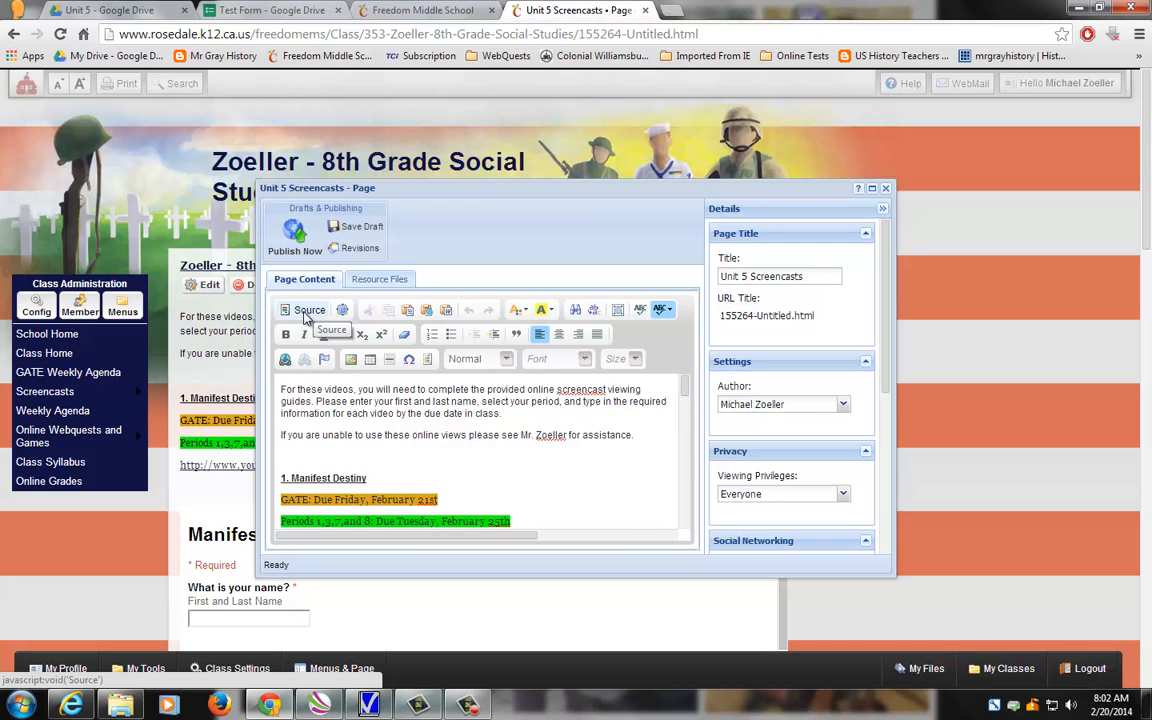
{"action": "left_click", "coordinate": [305, 312]}
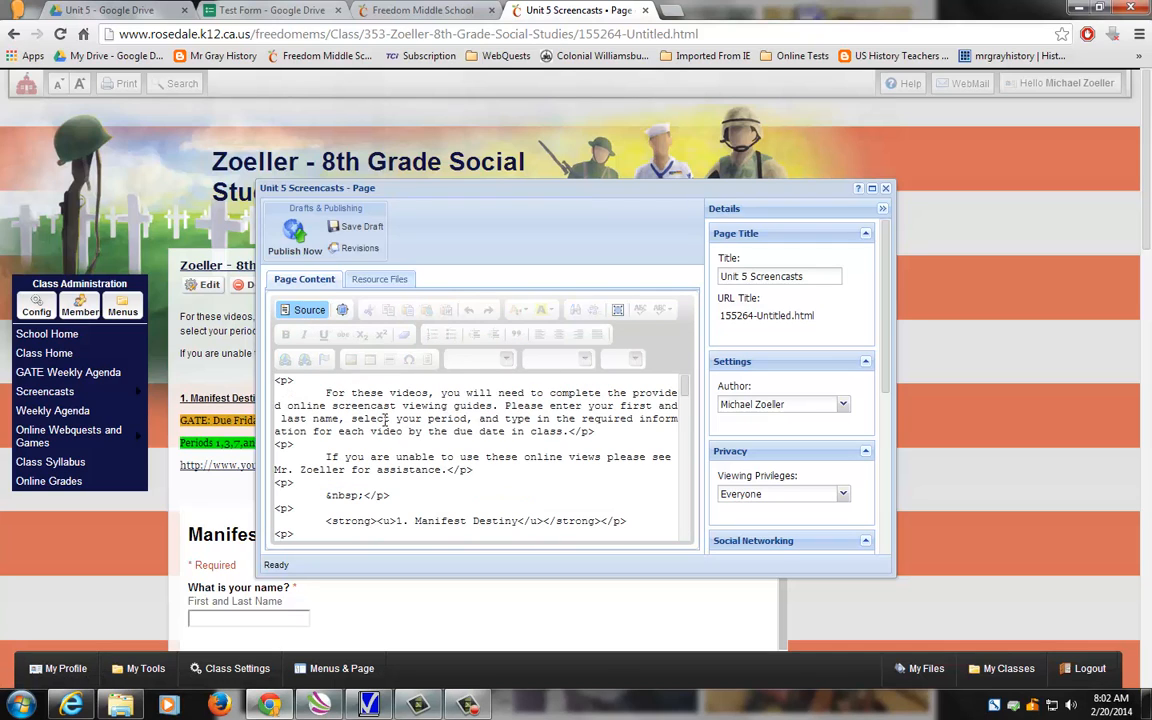
{"action": "mouse_move", "coordinate": [685, 383]}
{"action": "left_mouse_down"}
{"action": "mouse_move", "coordinate": [686, 408]}
{"action": "mouse_move", "coordinate": [685, 386]}
{"action": "left_mouse_up"}
{"action": "left_click_drag", "start_coordinate": [545, 190], "coordinate": [785, 202]}
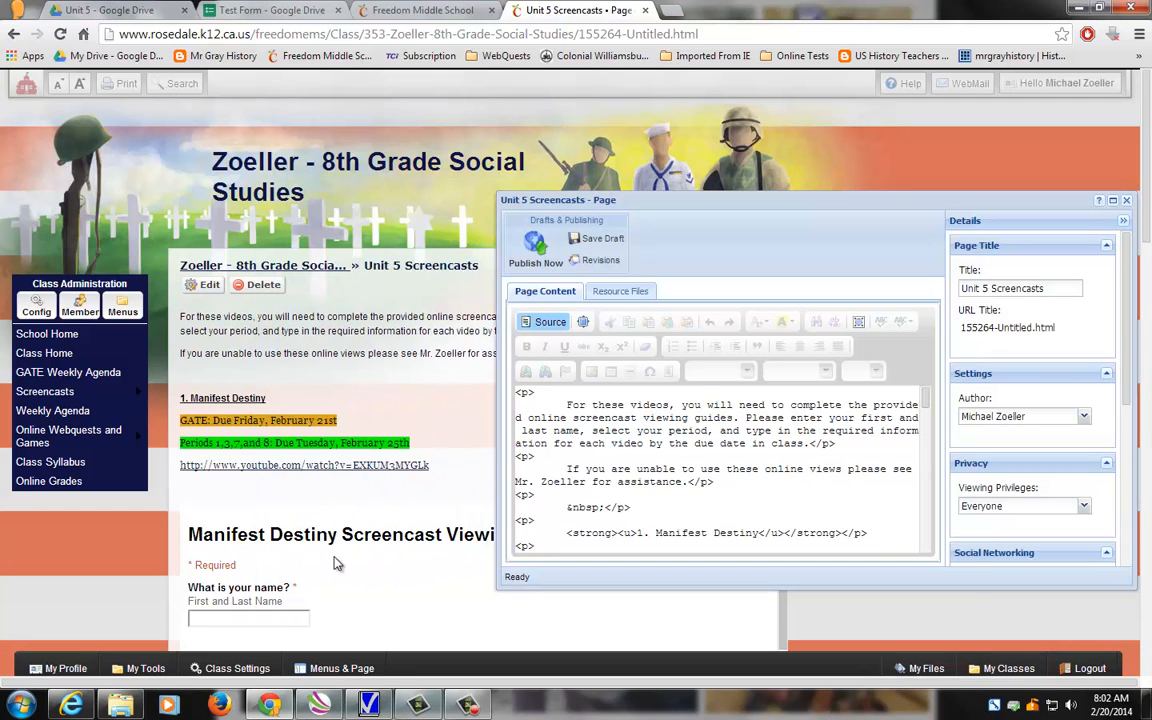
Paste the form's embed code on a new line after the "Due Monday, March 3rd" paragraph of the 5. Oregon section
{"action": "left_click_drag", "start_coordinate": [926, 401], "coordinate": [930, 445]}
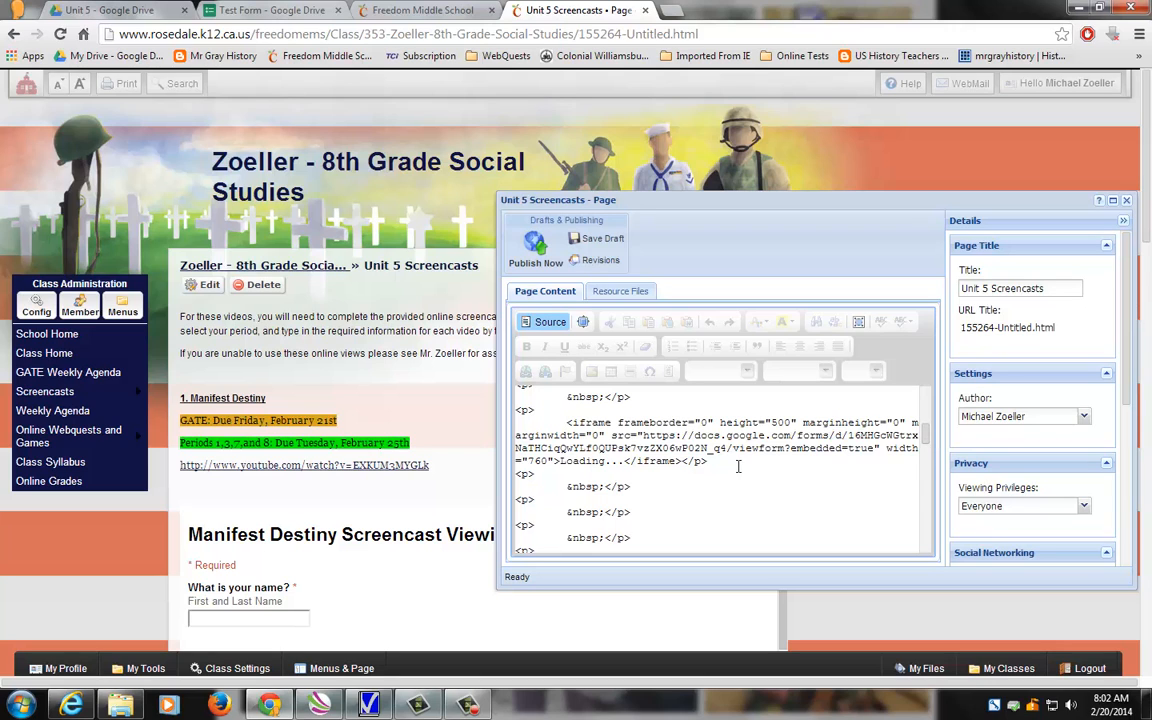
{"action": "scroll", "coordinate": [738, 466], "scroll_direction": "down", "scroll_amount": 10}
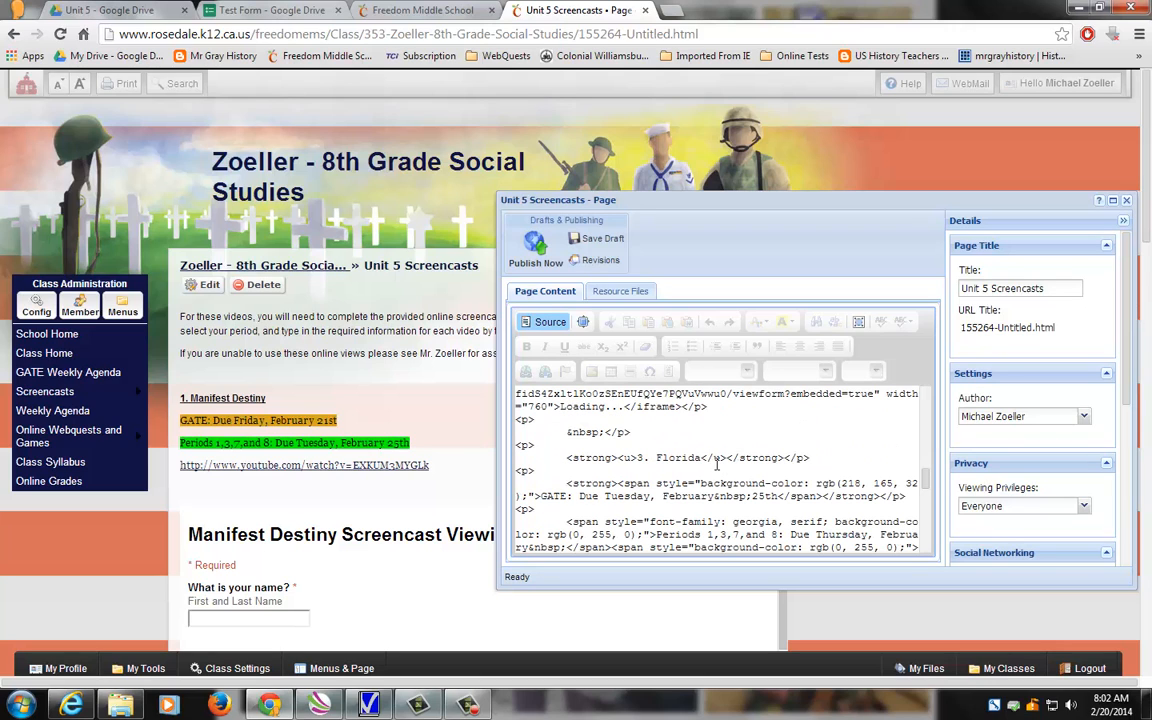
{"action": "scroll", "coordinate": [703, 452], "scroll_direction": "down", "scroll_amount": 5}
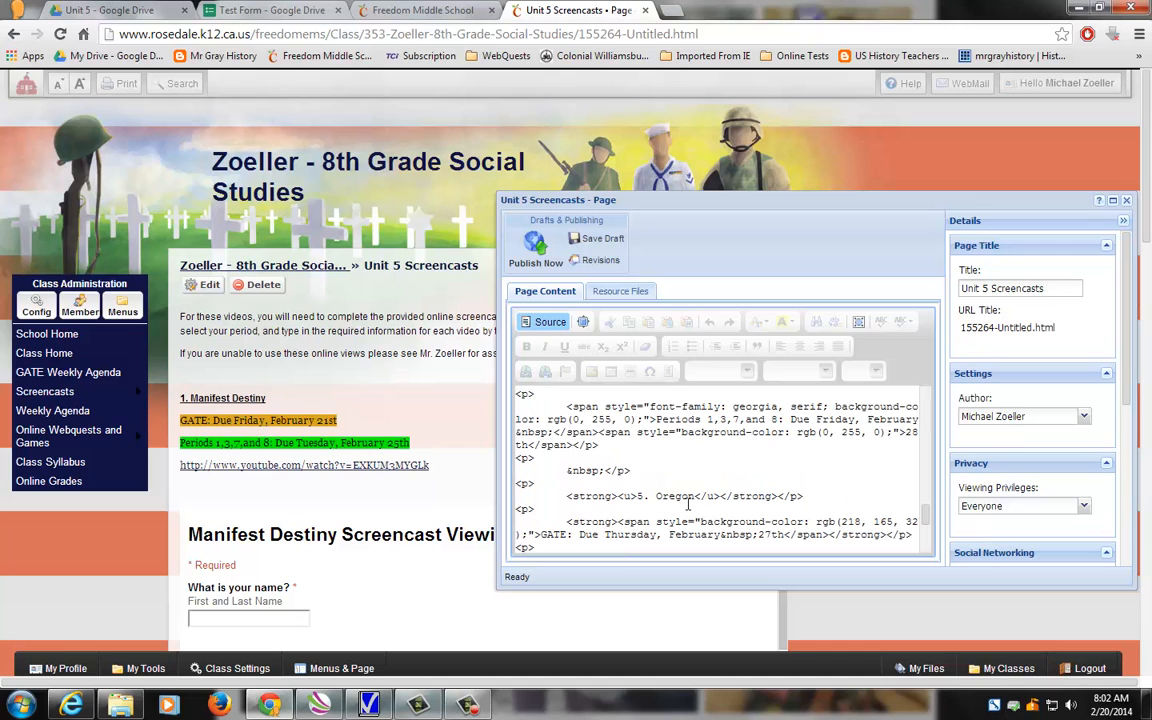
{"action": "scroll", "coordinate": [840, 470], "scroll_direction": "down", "scroll_amount": 3}
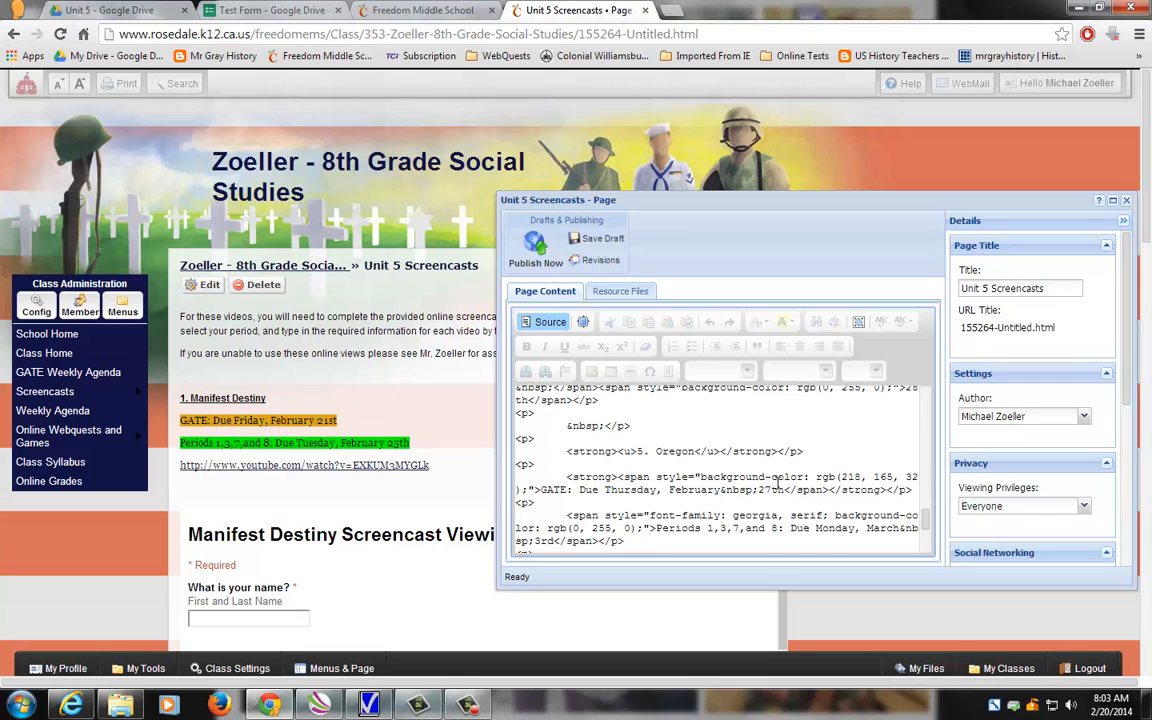
{"action": "scroll", "coordinate": [755, 538], "scroll_direction": "down", "scroll_amount": 2}
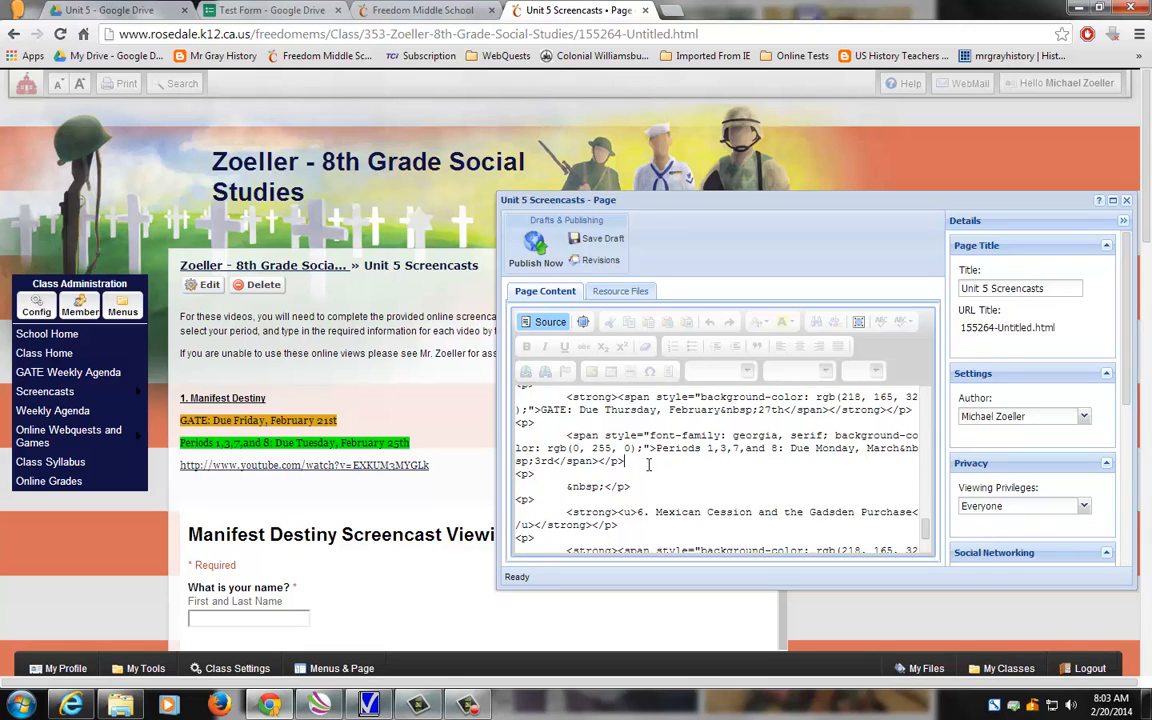
{"action": "key", "text": "Return"}
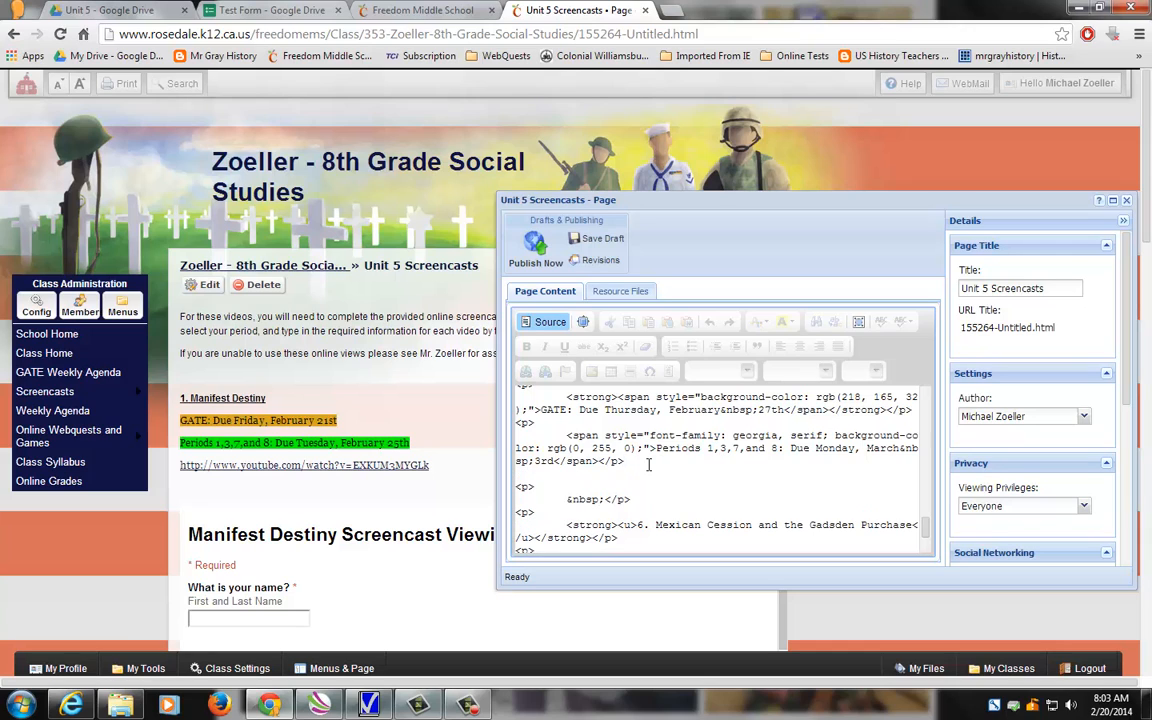
{"action": "right_click", "coordinate": [552, 470]}
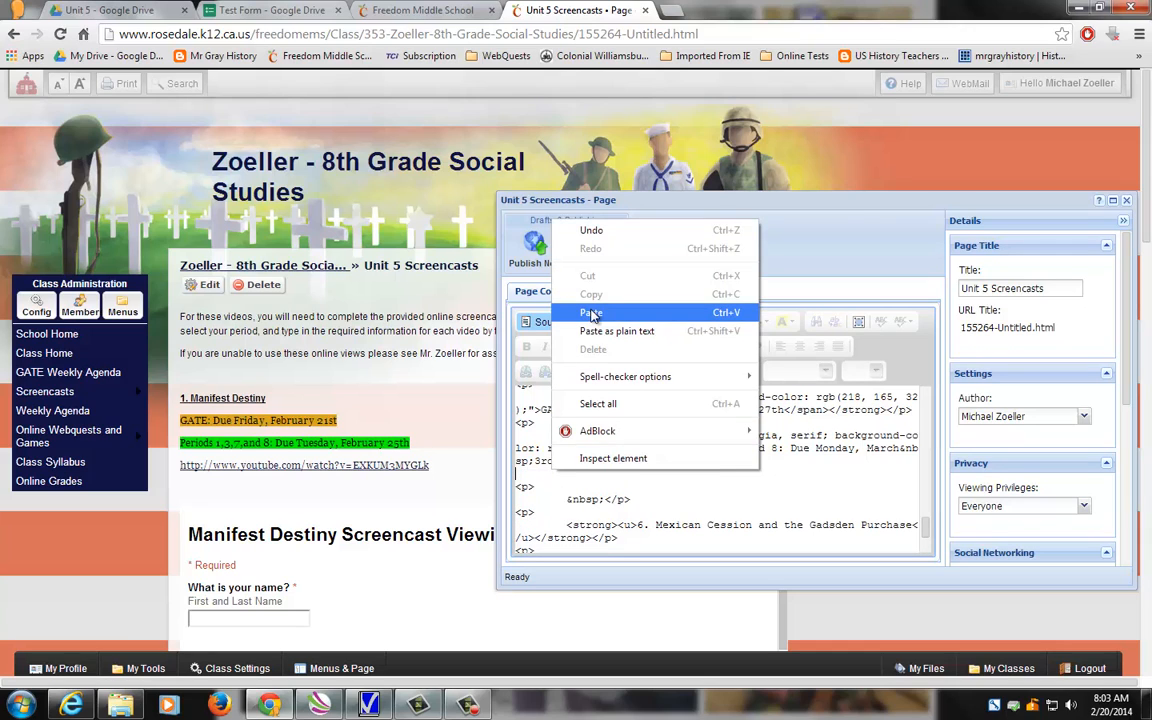
{"action": "left_click", "coordinate": [591, 316]}
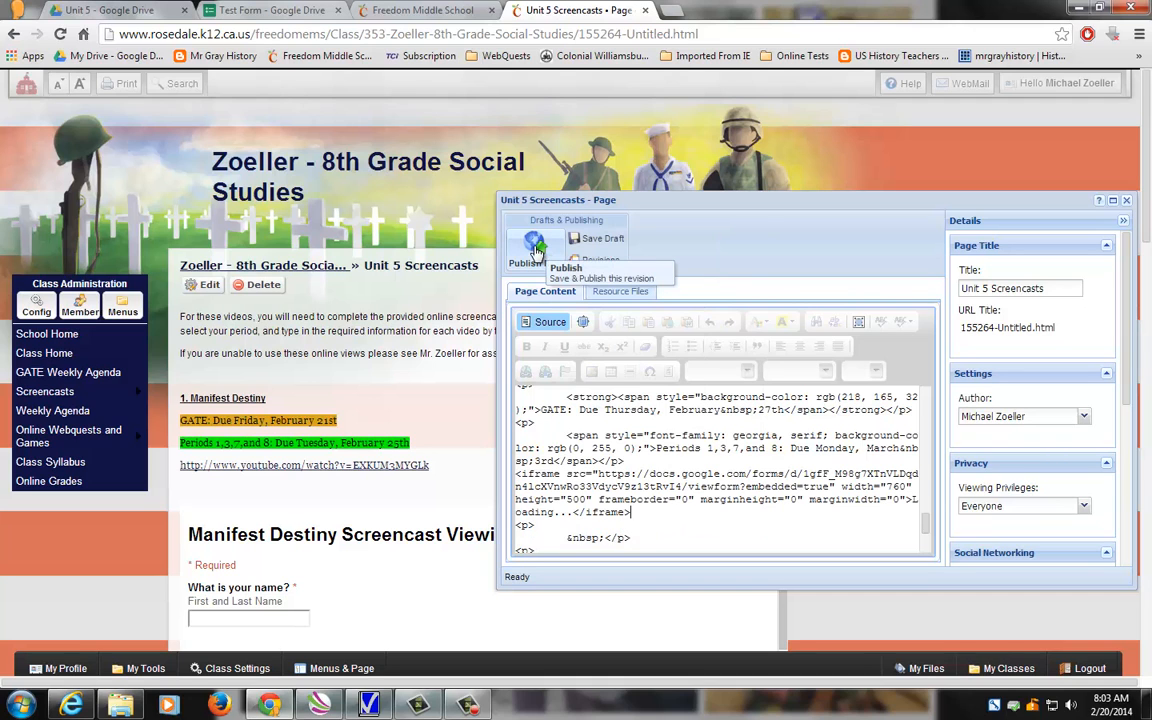
Publish the page revision and view the embedded Test Form under the 5. Oregon heading
{"action": "left_click", "coordinate": [535, 252]}
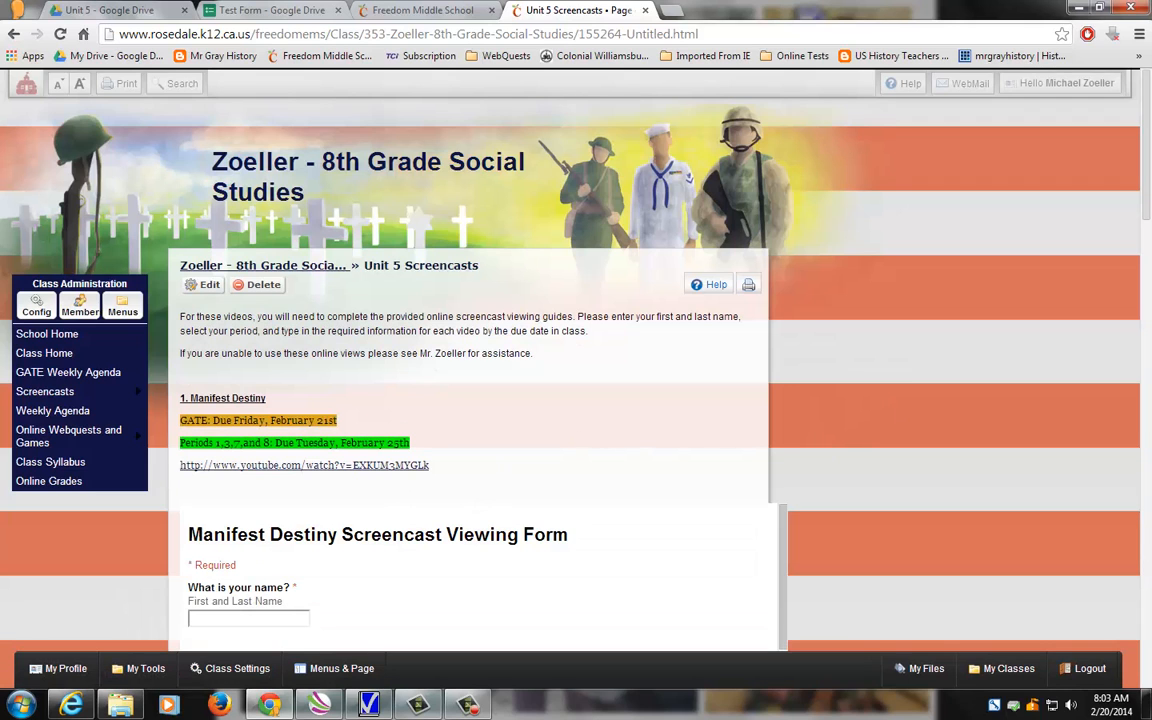
{"action": "left_click_drag", "start_coordinate": [1148, 193], "coordinate": [1149, 589]}
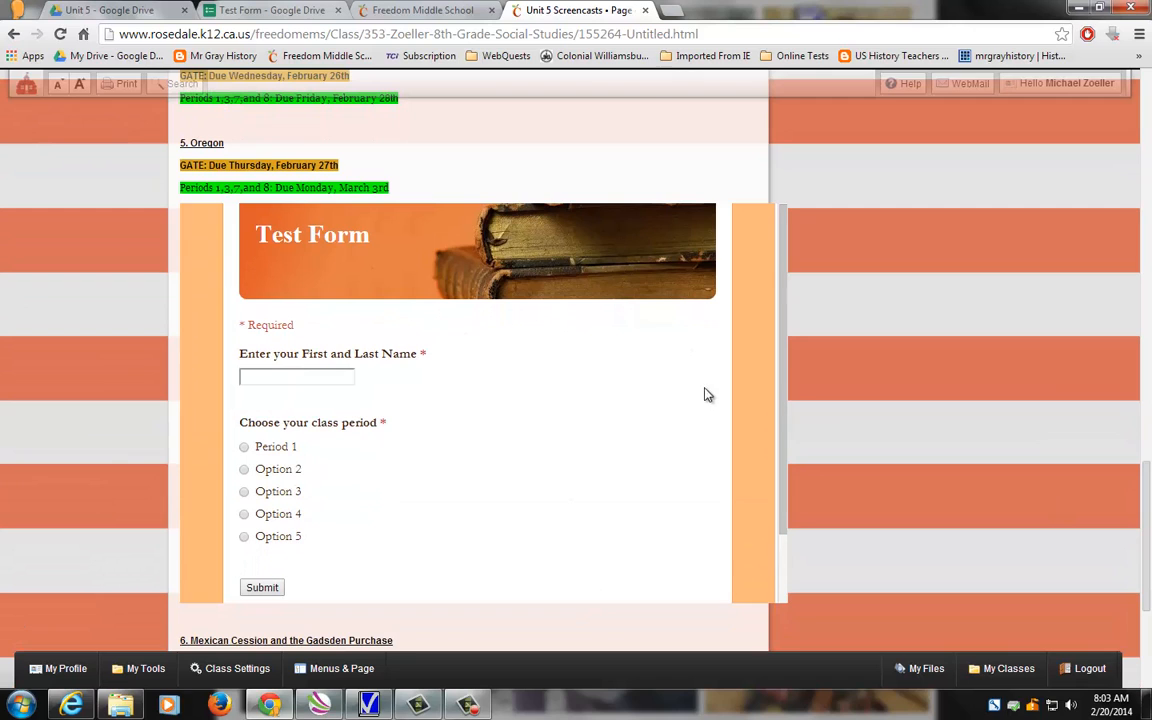
{"action": "left_click_drag", "start_coordinate": [784, 378], "coordinate": [783, 312]}
Add a required text question titled "Test Items" to the end of Test Form
{"action": "left_click", "coordinate": [253, 9]}
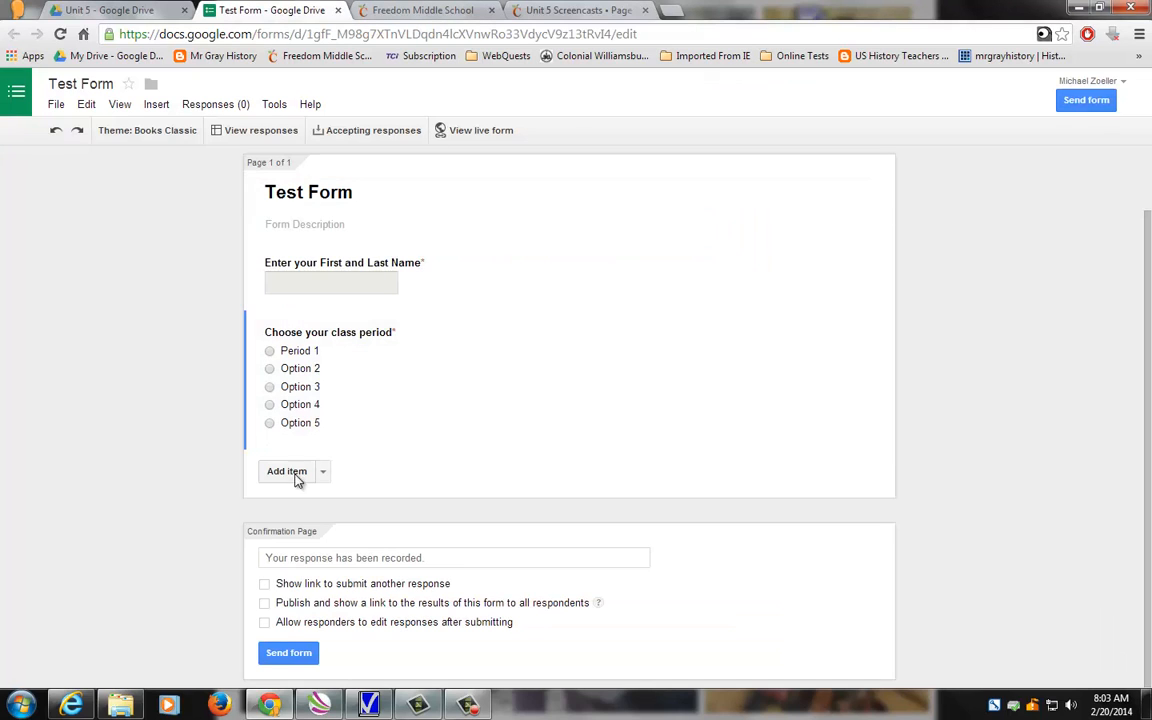
{"action": "left_click", "coordinate": [300, 474]}
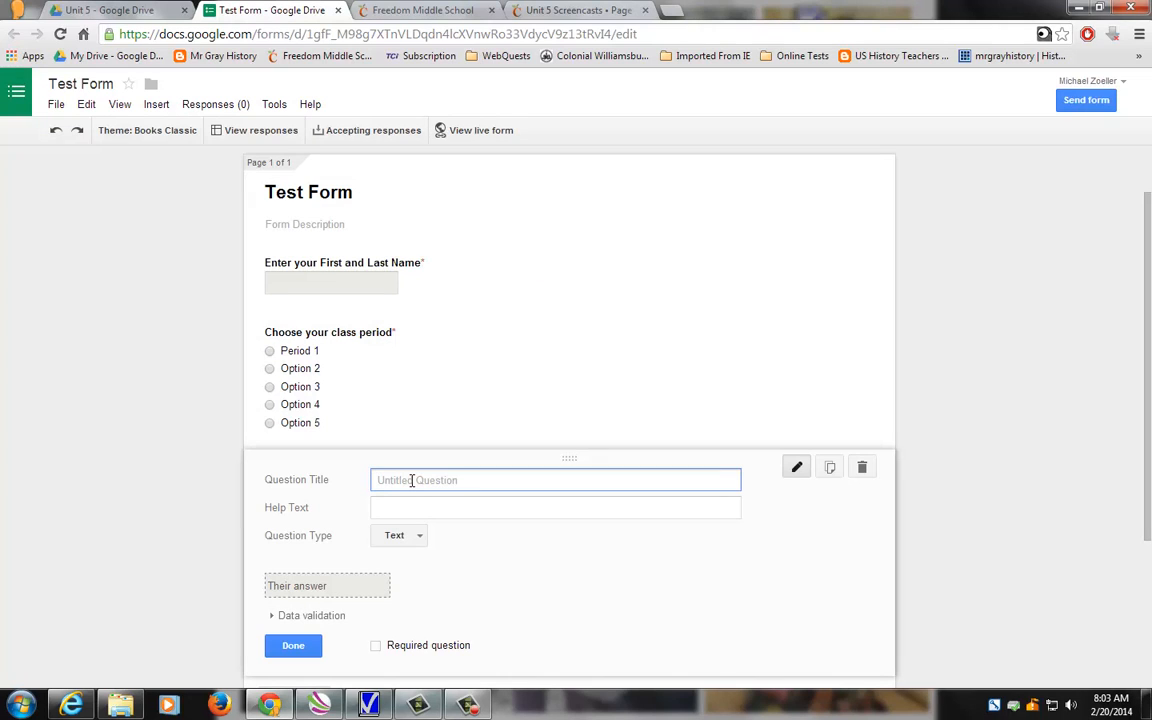
{"action": "type", "text": "Test Items"}
{"action": "left_click", "coordinate": [377, 646]}
{"action": "left_click", "coordinate": [293, 646]}
{"action": "scroll", "coordinate": [165, 545], "scroll_direction": "up", "scroll_amount": 3}
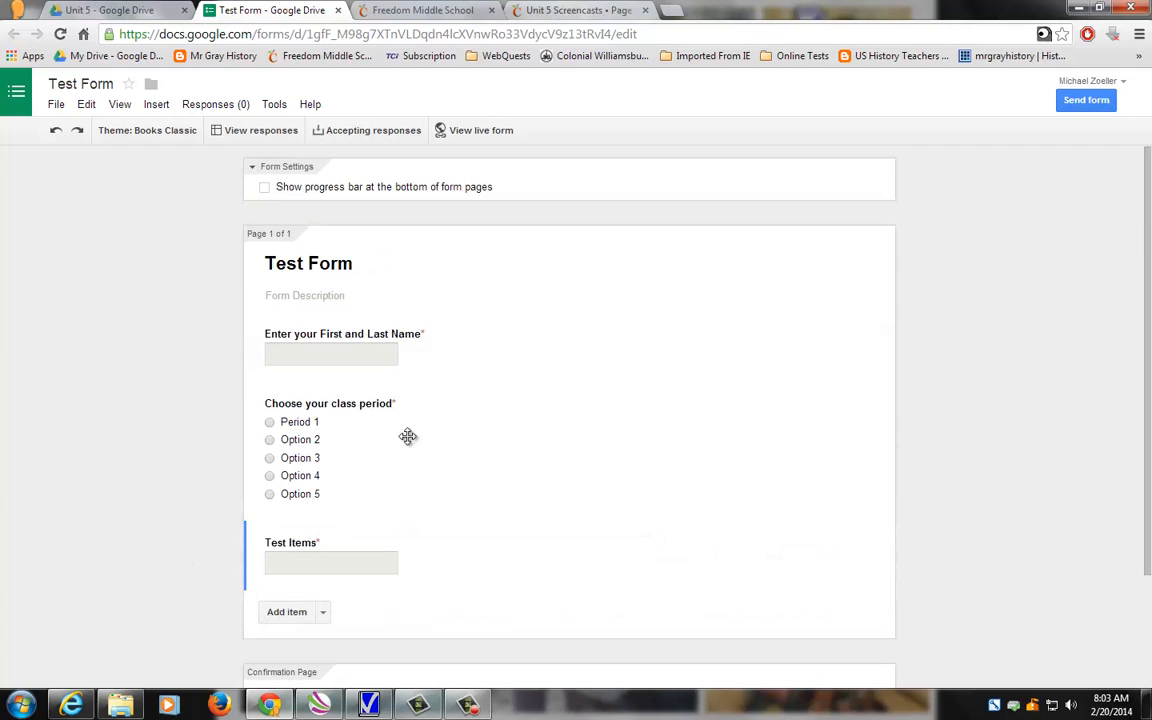
Reload the Unit 5 Screencasts page and check the embedded Test Form for the added Test Items question
{"action": "left_click", "coordinate": [563, 9]}
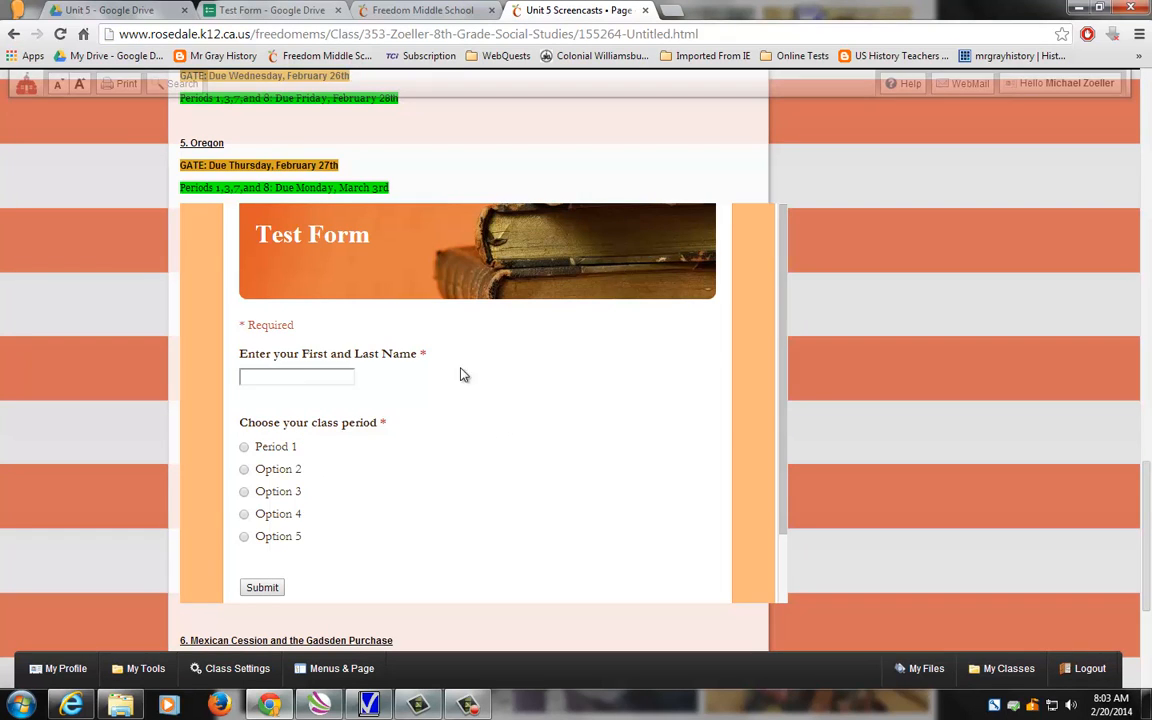
{"action": "left_click", "coordinate": [61, 34]}
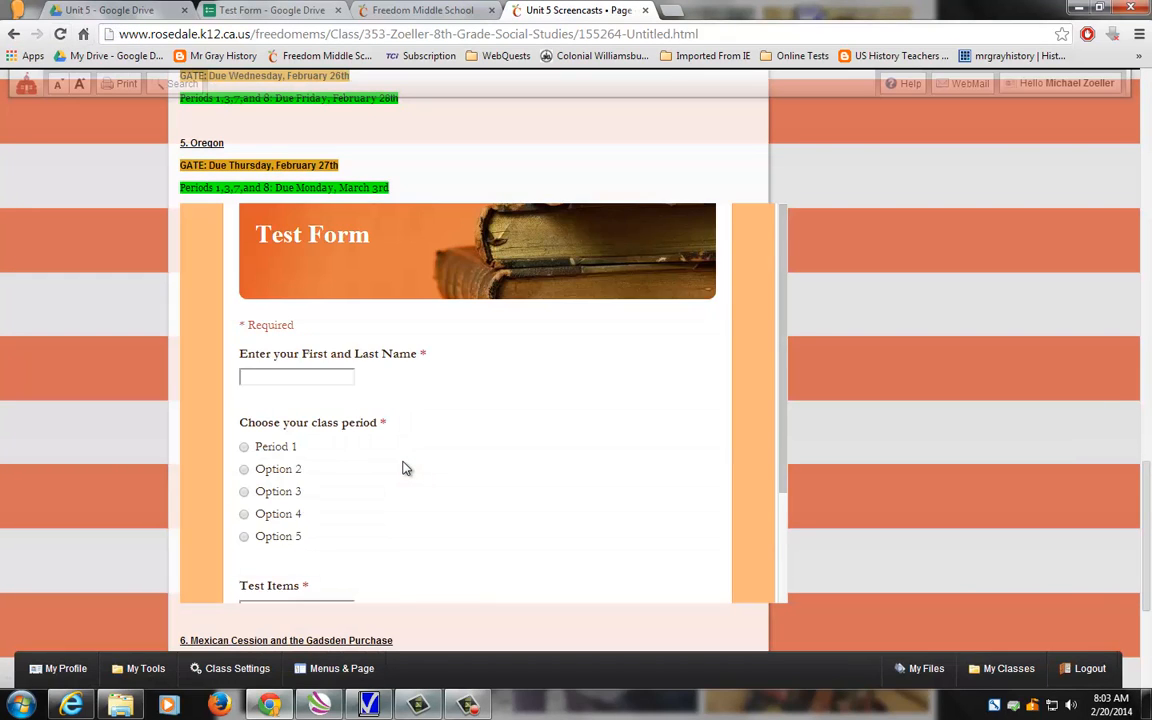
{"action": "scroll", "coordinate": [340, 490], "scroll_direction": "down", "scroll_amount": 2}
{"action": "left_click", "coordinate": [298, 529]}
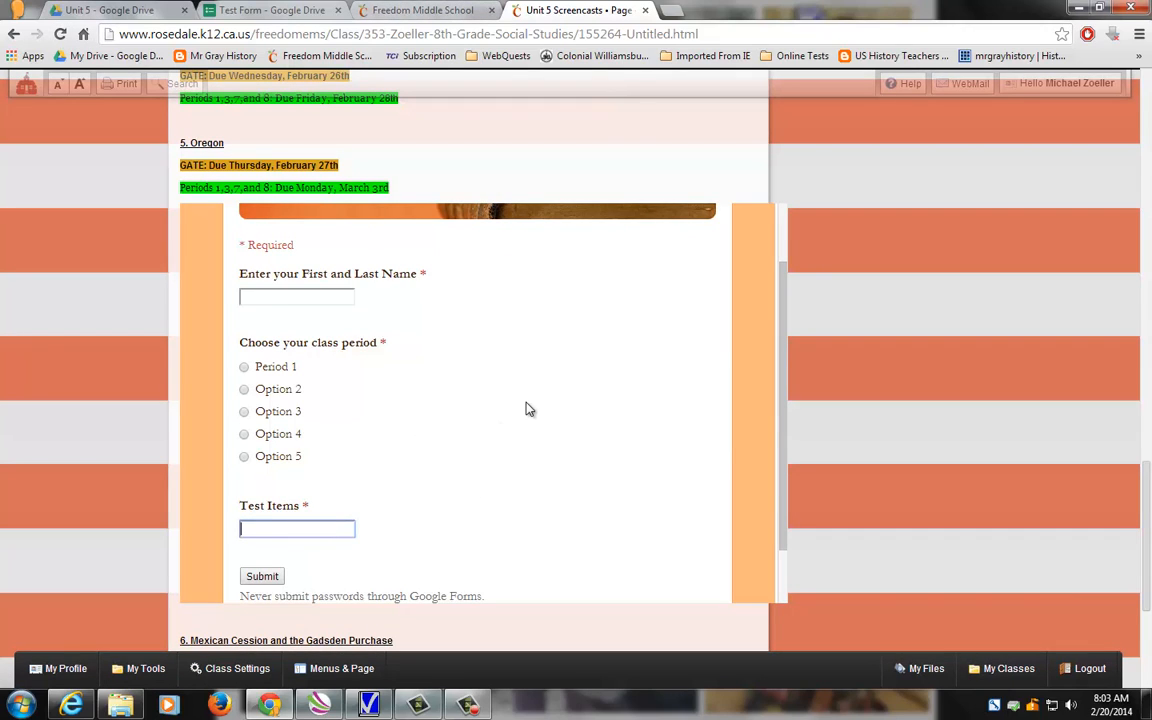
{"action": "scroll", "coordinate": [528, 408], "scroll_direction": "down", "scroll_amount": 1}
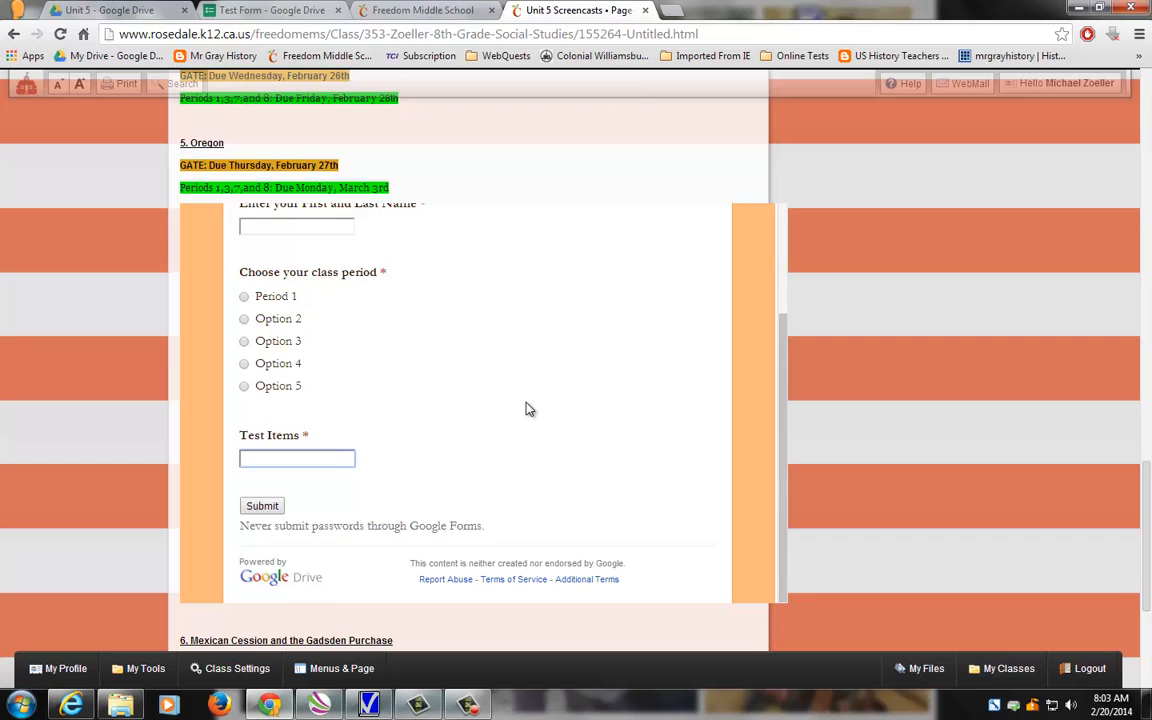
{"action": "scroll", "coordinate": [526, 410], "scroll_direction": "up", "scroll_amount": 3}
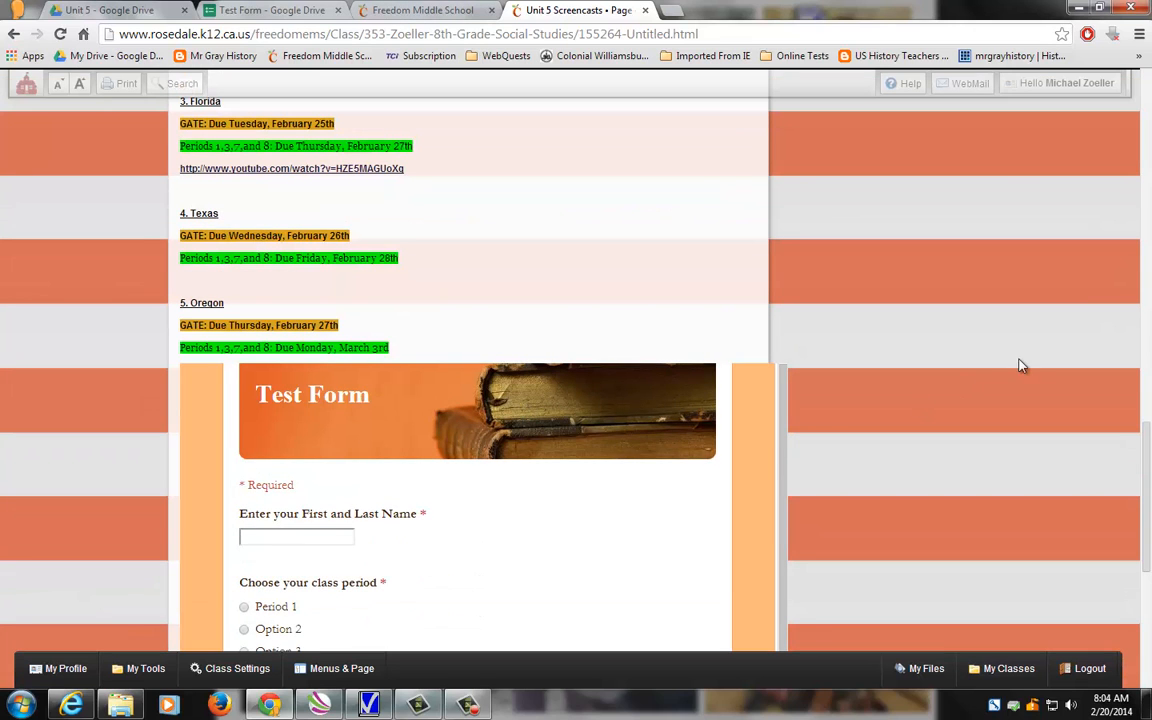
{"action": "left_click_drag", "start_coordinate": [1145, 486], "coordinate": [1115, 95]}
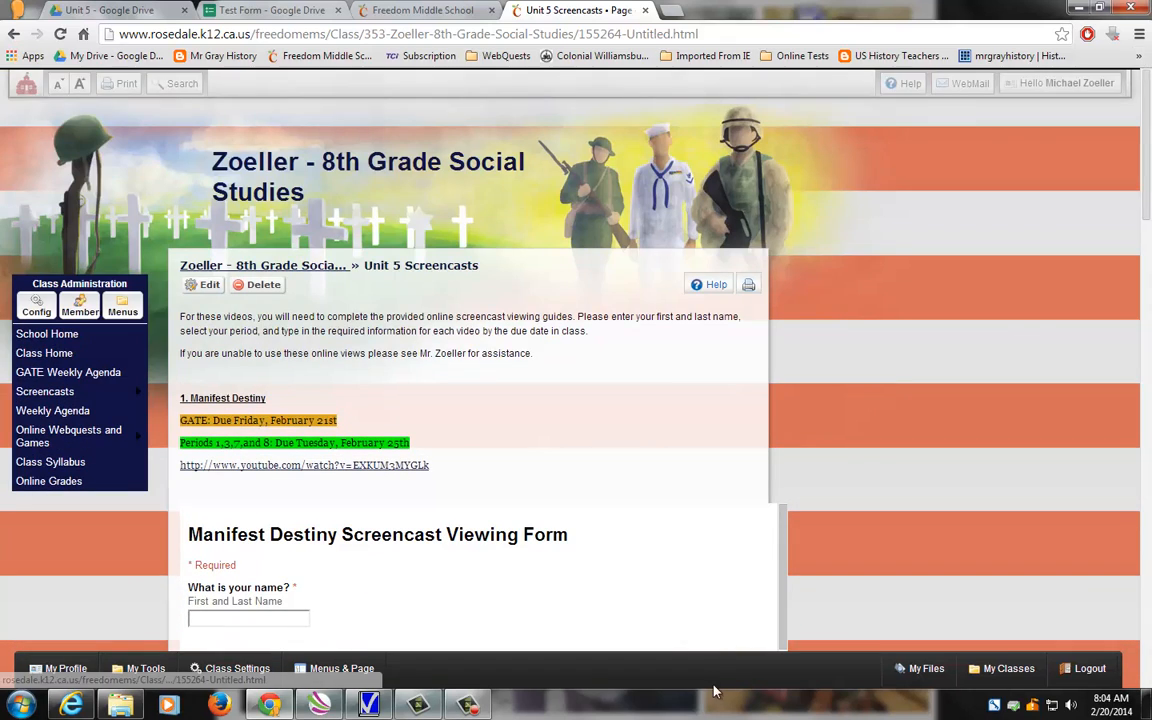
{"action": "left_click", "coordinate": [466, 705]}
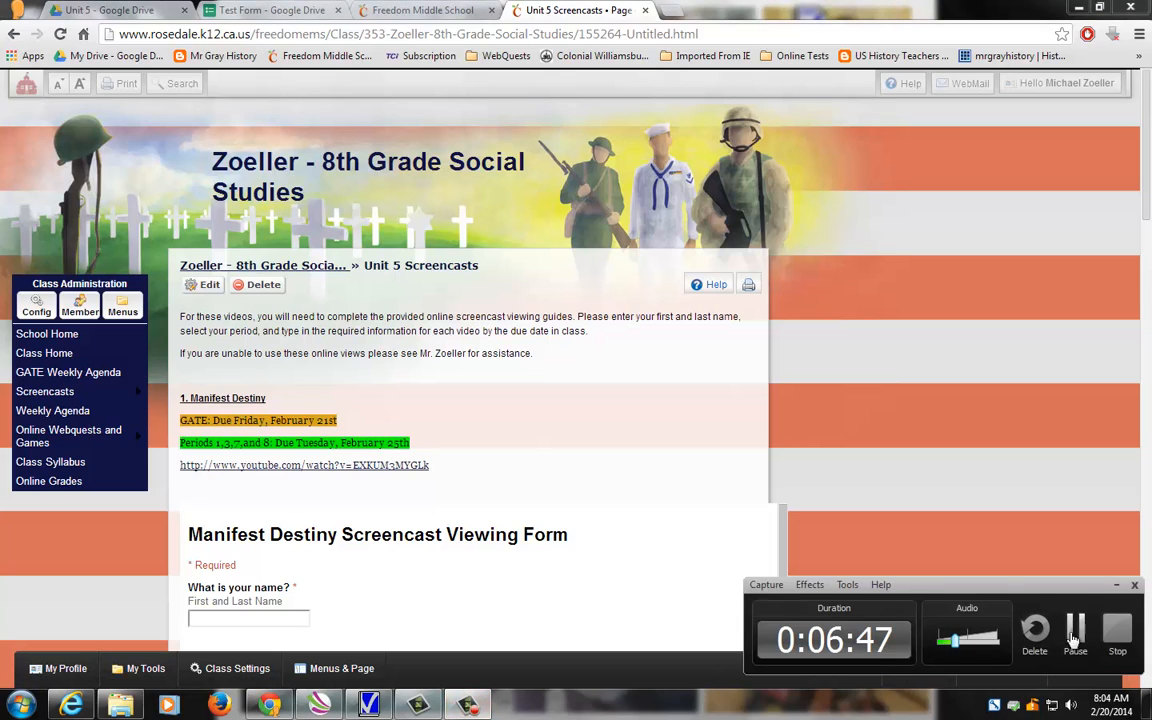